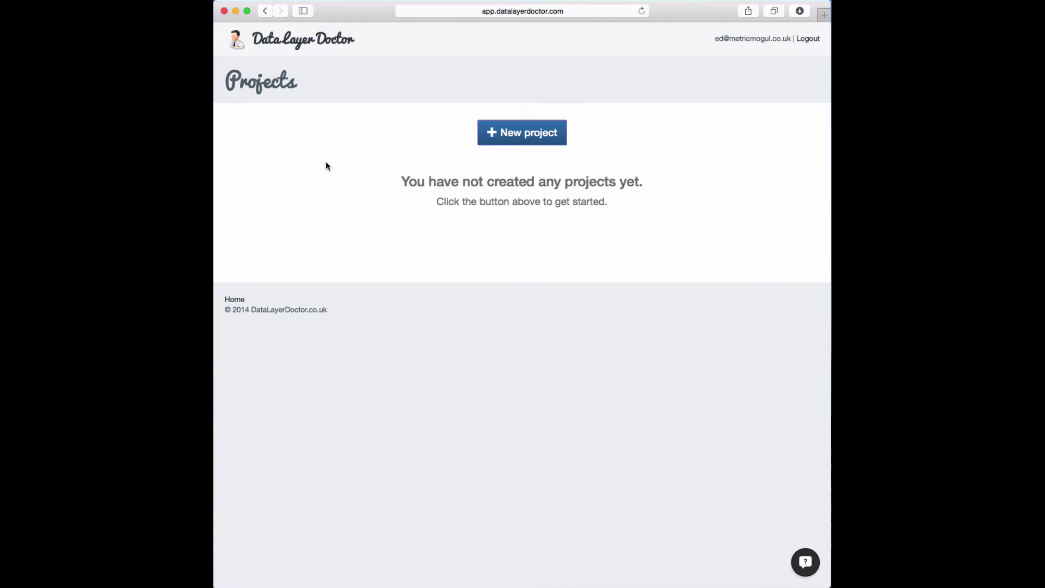
# Create a new project, replace the default name with 'Blog', and continue.
pyautogui.click(515, 134)
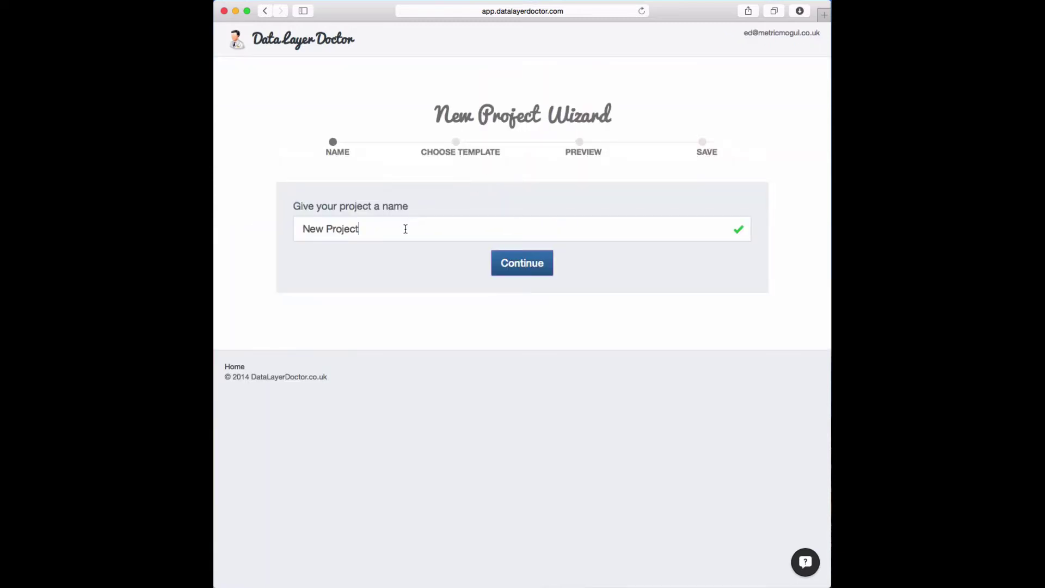
pyautogui.click(405, 229)
pyautogui.write('Blog')
pyautogui.click(493, 266)
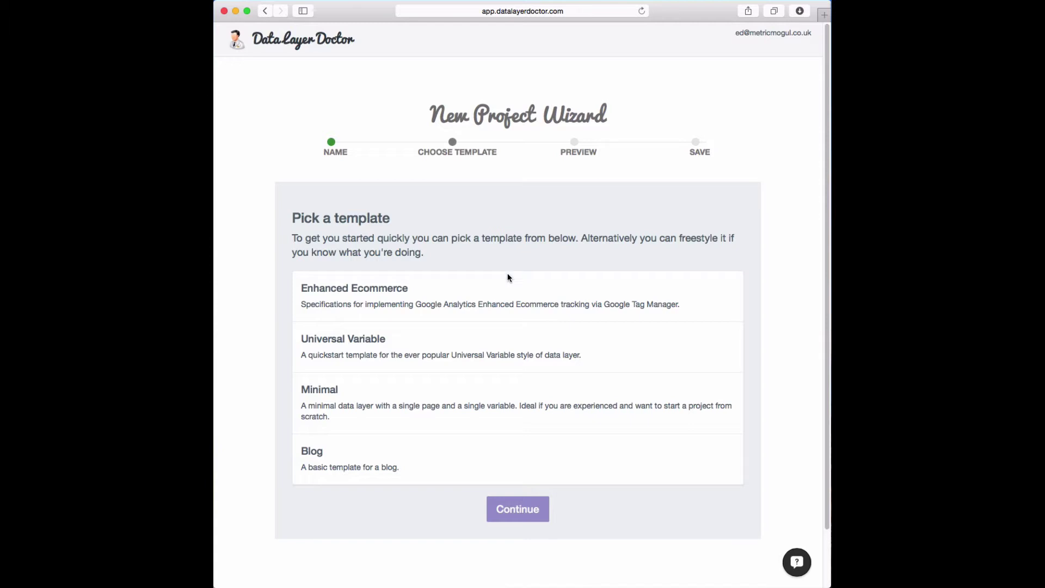
# Pick the Enhanced Ecommerce template and inspect the category page's sample code.
pyautogui.click(362, 307)
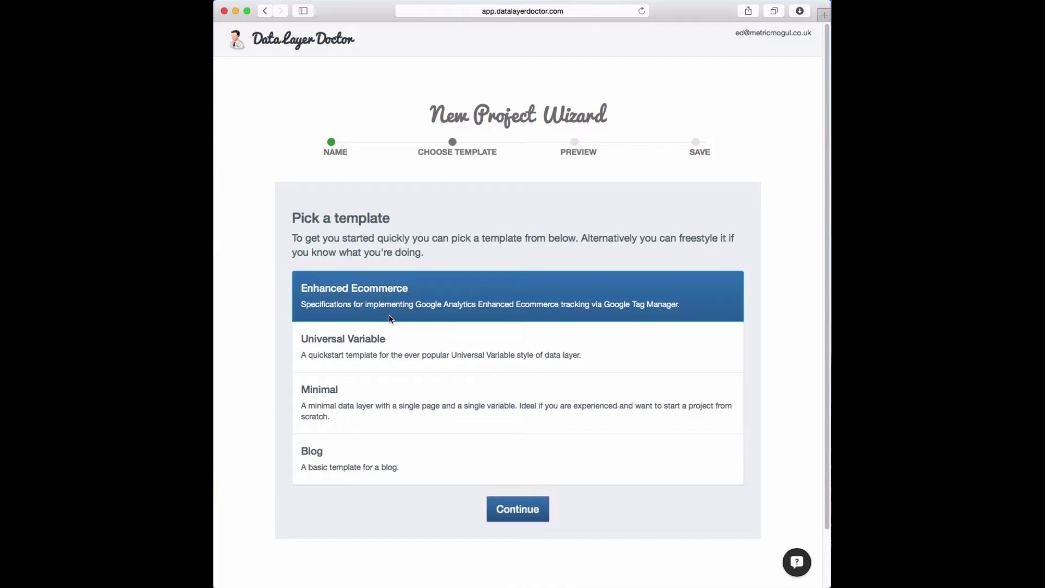
pyautogui.click(518, 509)
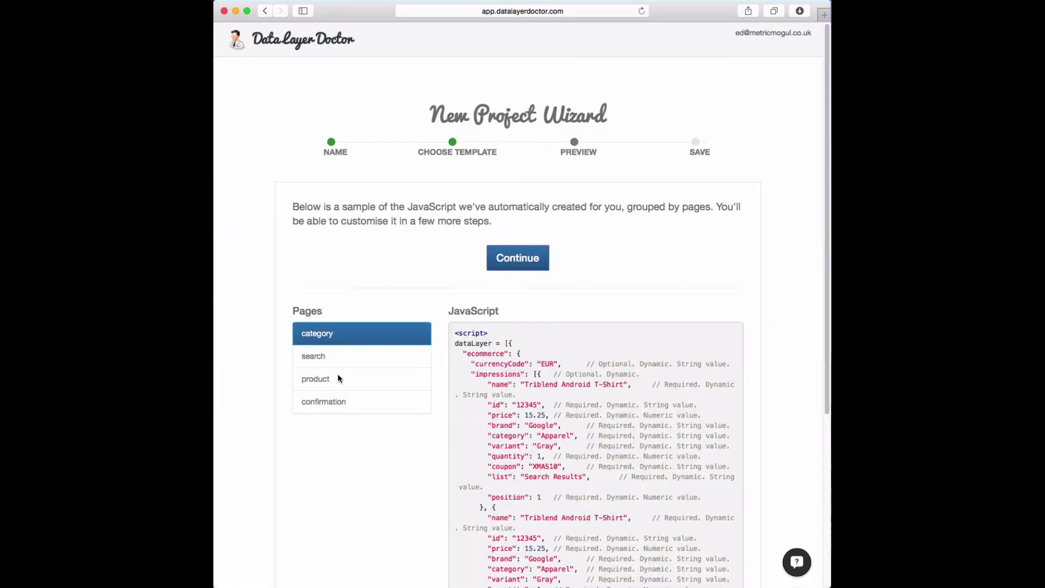
pyautogui.scroll(-4, 304, 311)
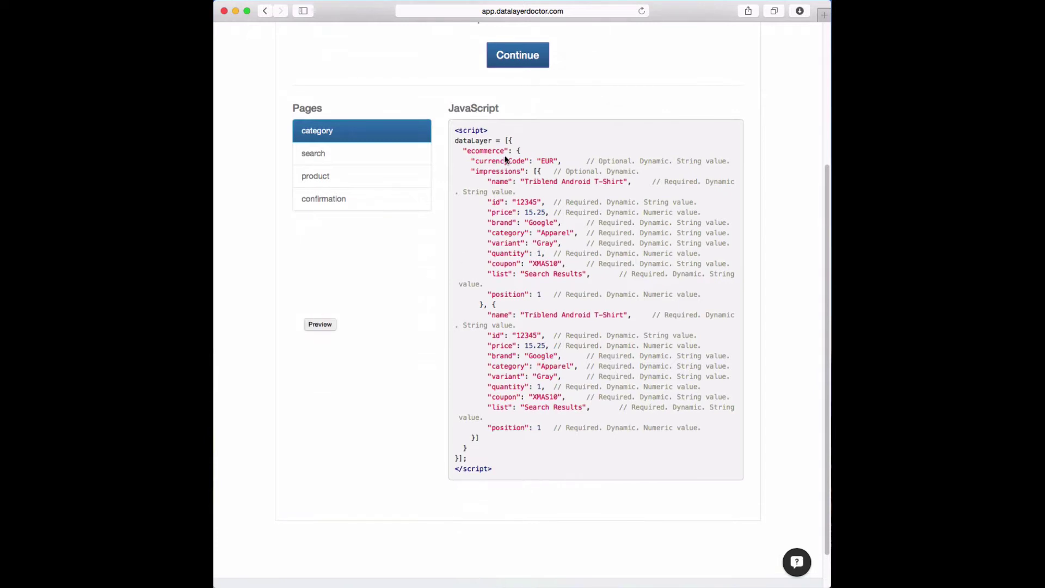
pyautogui.moveTo(455, 131); pyautogui.dragTo(513, 471)
pyautogui.click(430, 400)
# Review the search, product and confirmation page samples, then advance to the Save step.
pyautogui.click(329, 154)
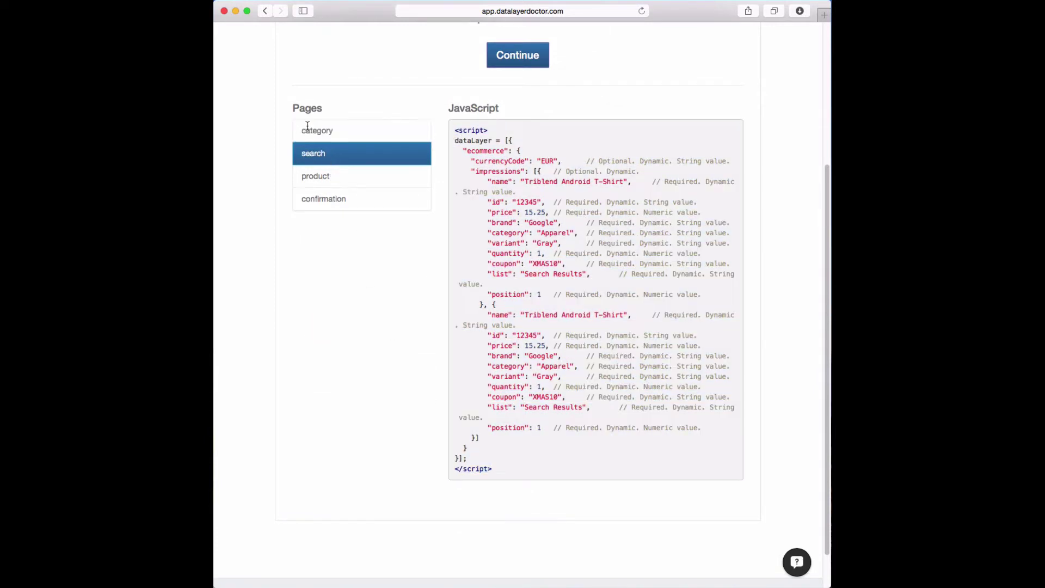
pyautogui.click(322, 174)
pyautogui.click(333, 226)
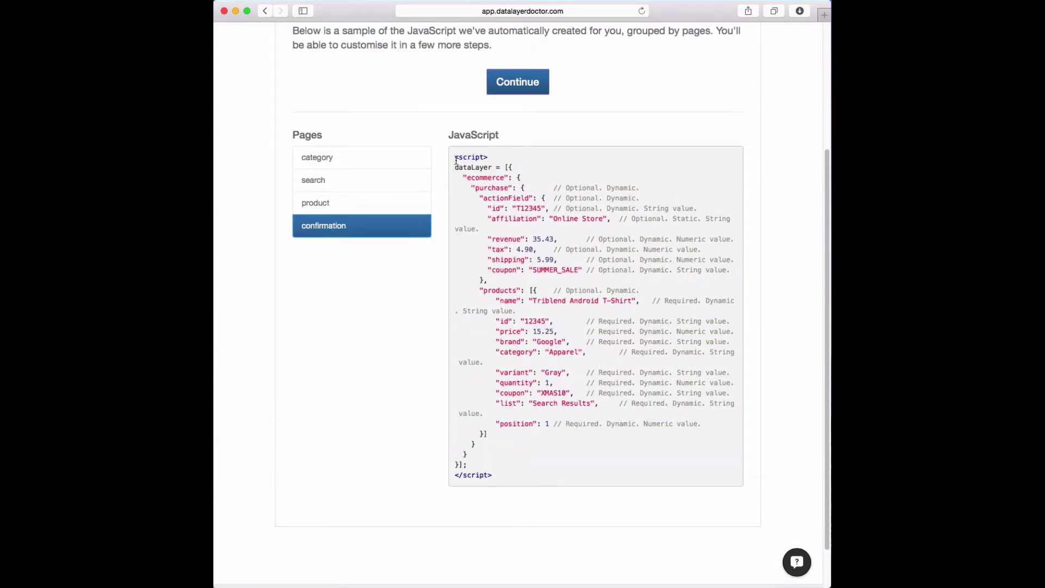
pyautogui.moveTo(455, 157); pyautogui.dragTo(532, 479)
pyautogui.click(511, 383)
pyautogui.click(367, 208)
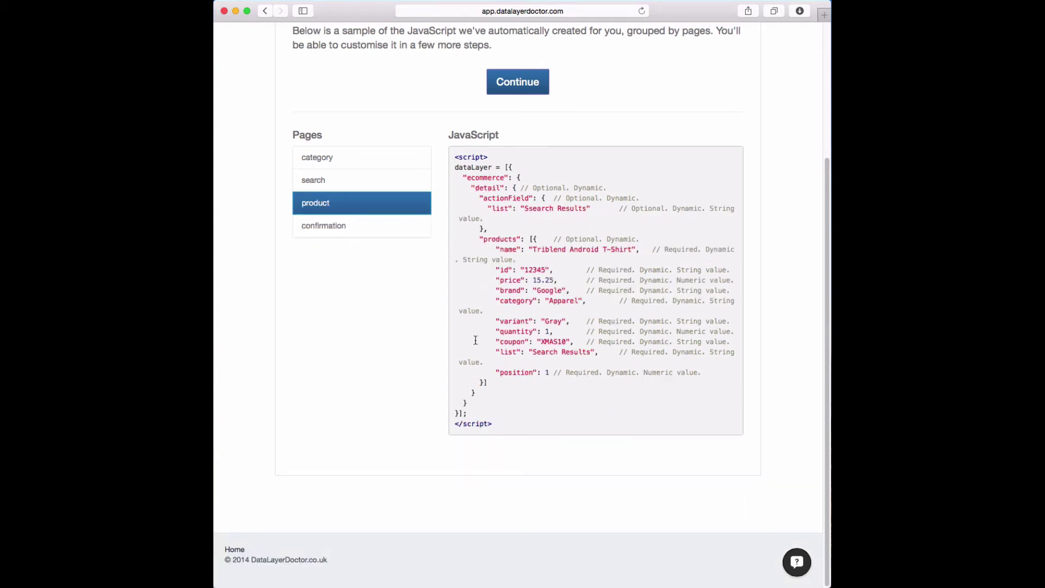
pyautogui.scroll(5, 398, 327)
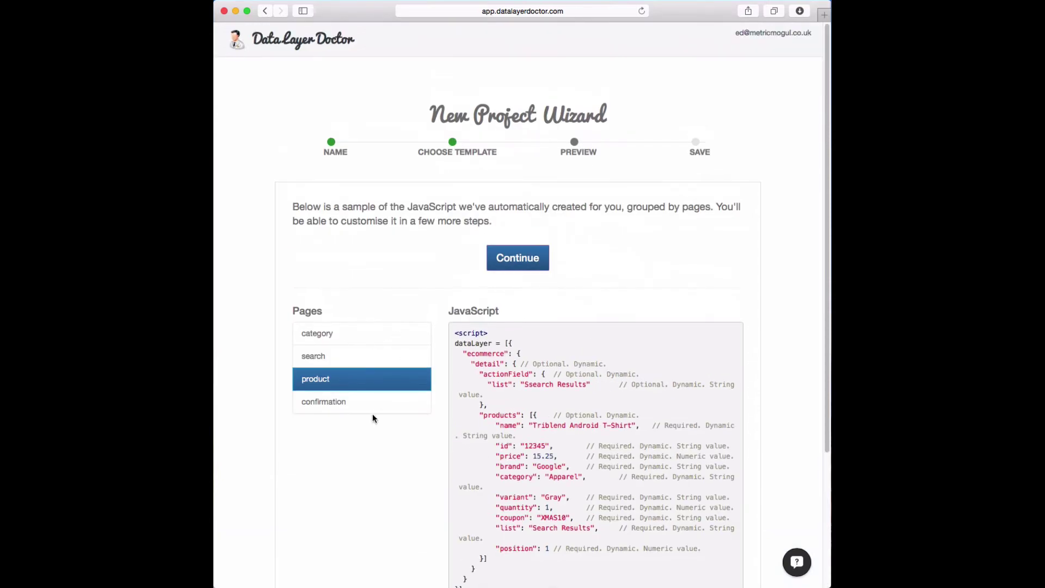
pyautogui.scroll(-1, 372, 418)
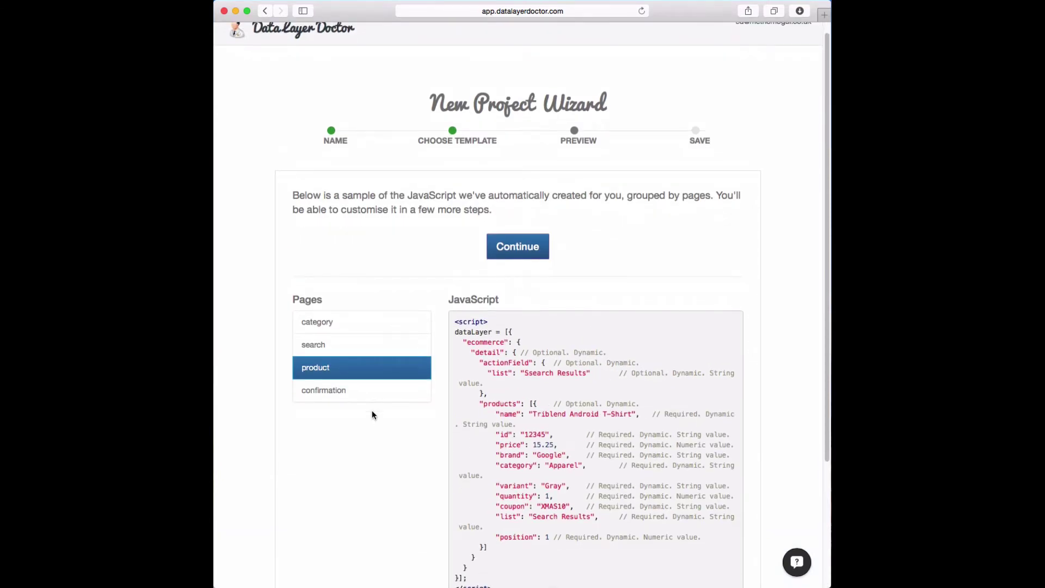
pyautogui.scroll(-1, 378, 415)
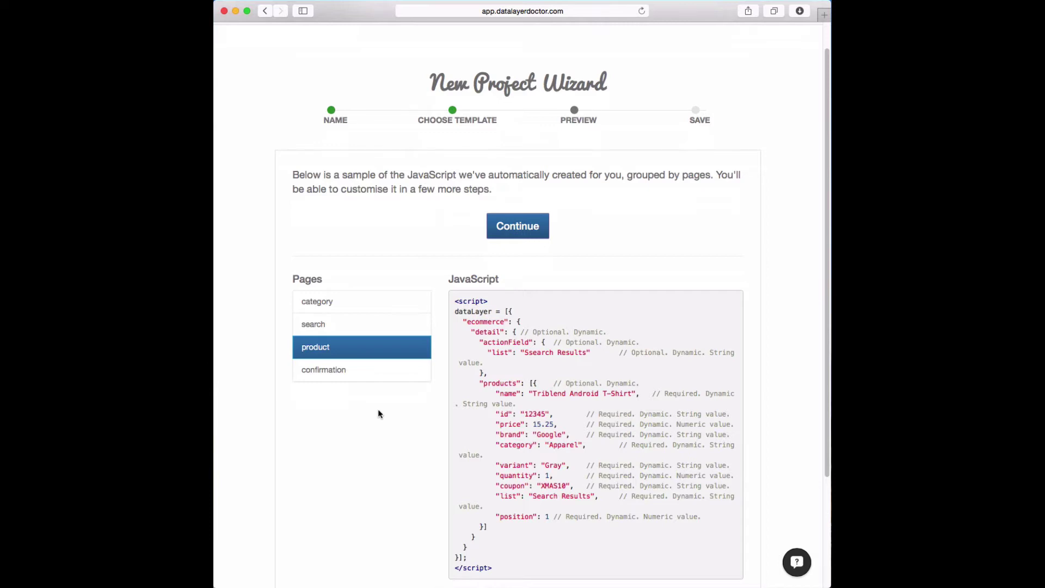
pyautogui.scroll(-1, 378, 410)
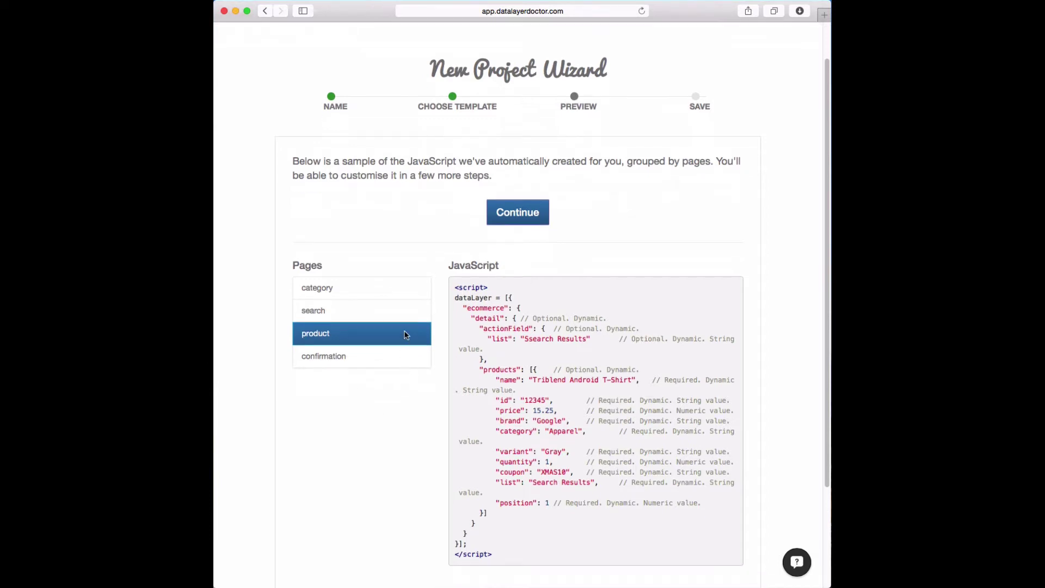
pyautogui.click(518, 215)
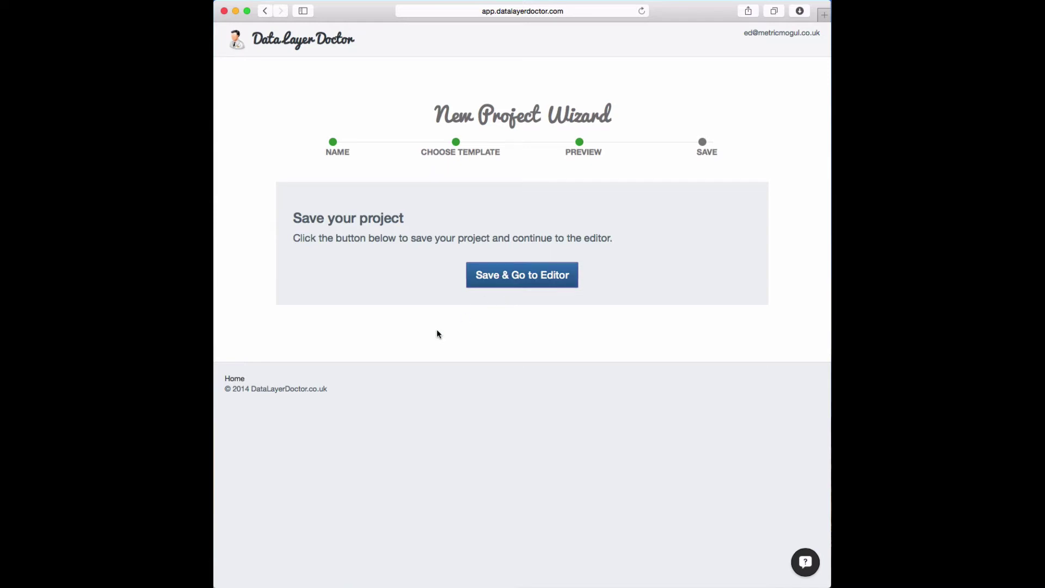
# Save the project and review the category page's dataLayer code in the Implementation Guide.
pyautogui.click(549, 270)
pyautogui.scroll(-4, 553, 257)
pyautogui.scroll(8, 553, 261)
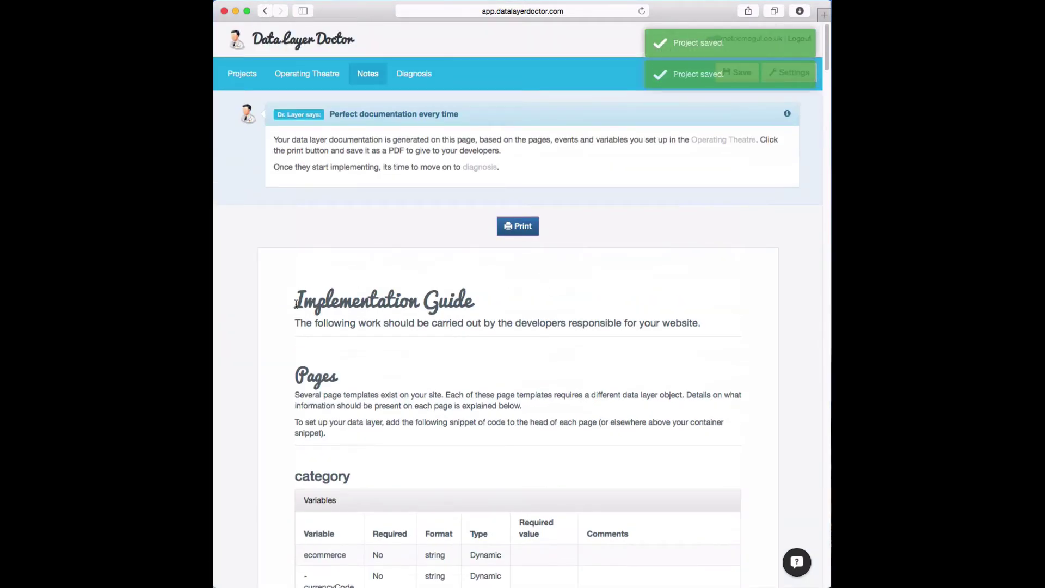
pyautogui.scroll(-2, 294, 302)
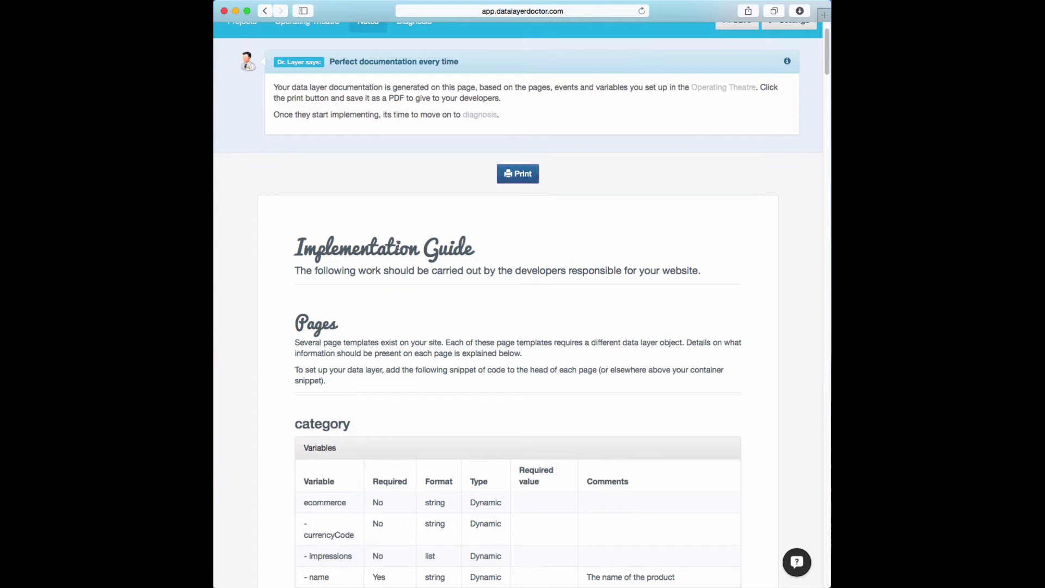
pyautogui.scroll(-5, 272, 272)
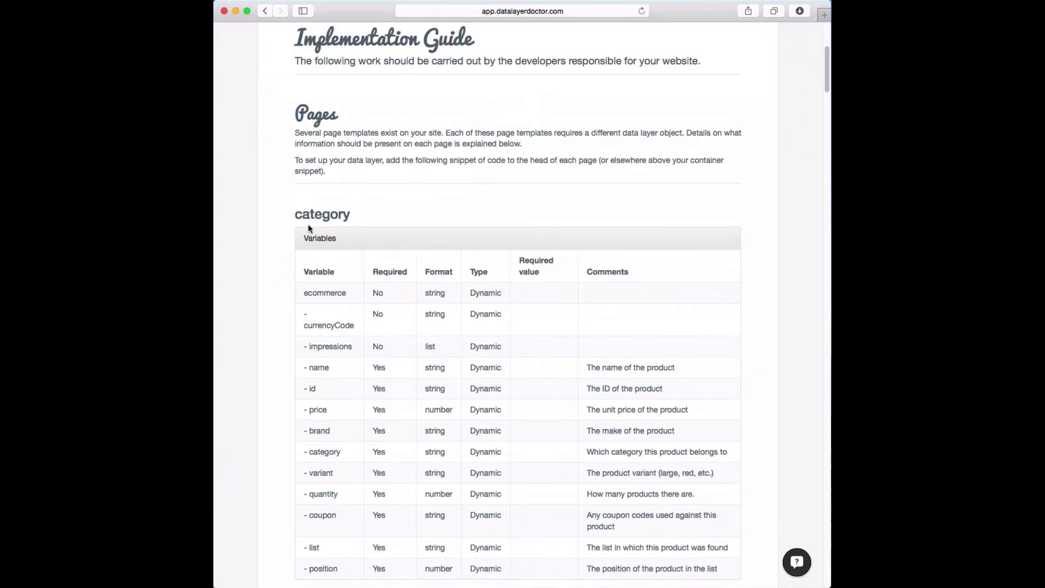
pyautogui.scroll(-1, 348, 272)
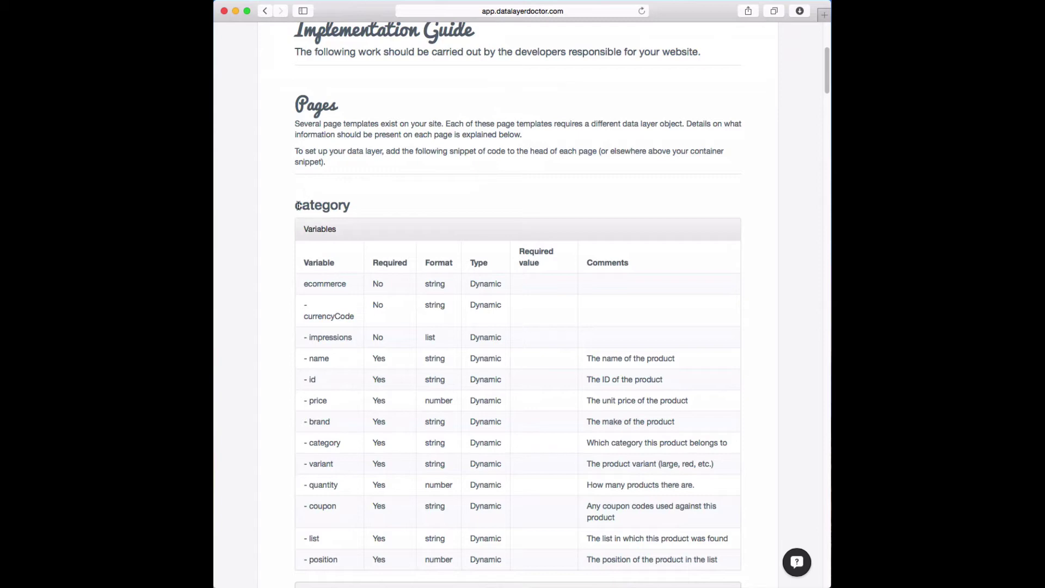
pyautogui.moveTo(294, 206); pyautogui.dragTo(381, 207)
pyautogui.scroll(-9, 346, 247)
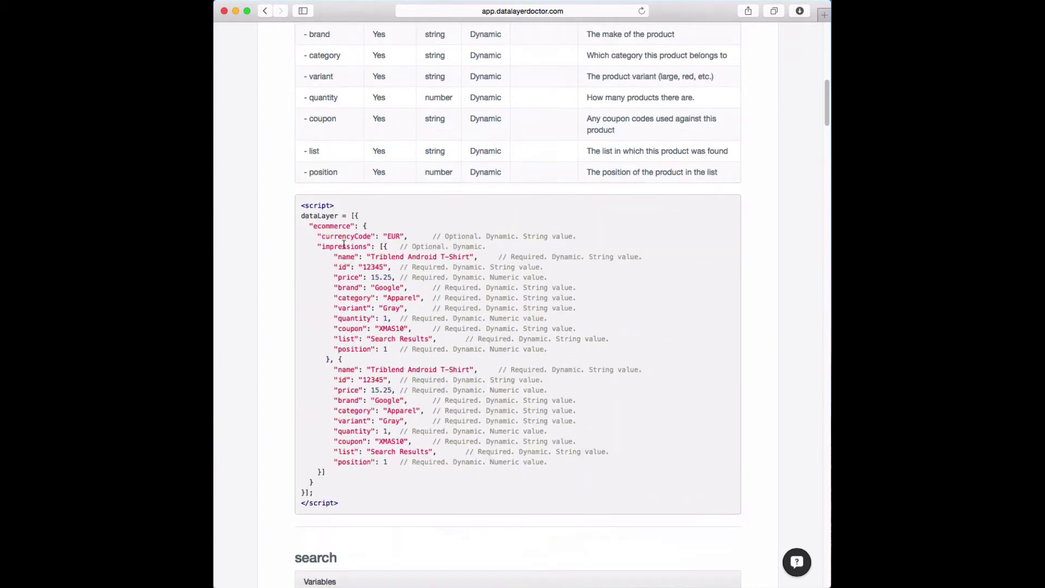
pyautogui.moveTo(298, 206); pyautogui.dragTo(370, 499)
pyautogui.click(363, 443)
# Scroll through the product and confirmation code snippets in the guide and back up.
pyautogui.scroll(-20, 335, 371)
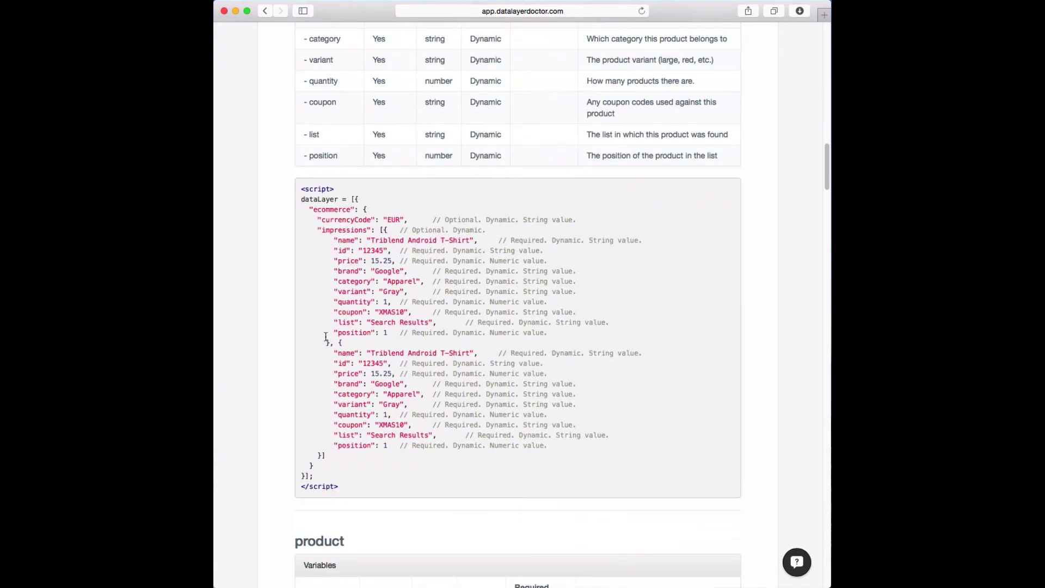
pyautogui.scroll(-10, 330, 362)
pyautogui.scroll(-9, 326, 352)
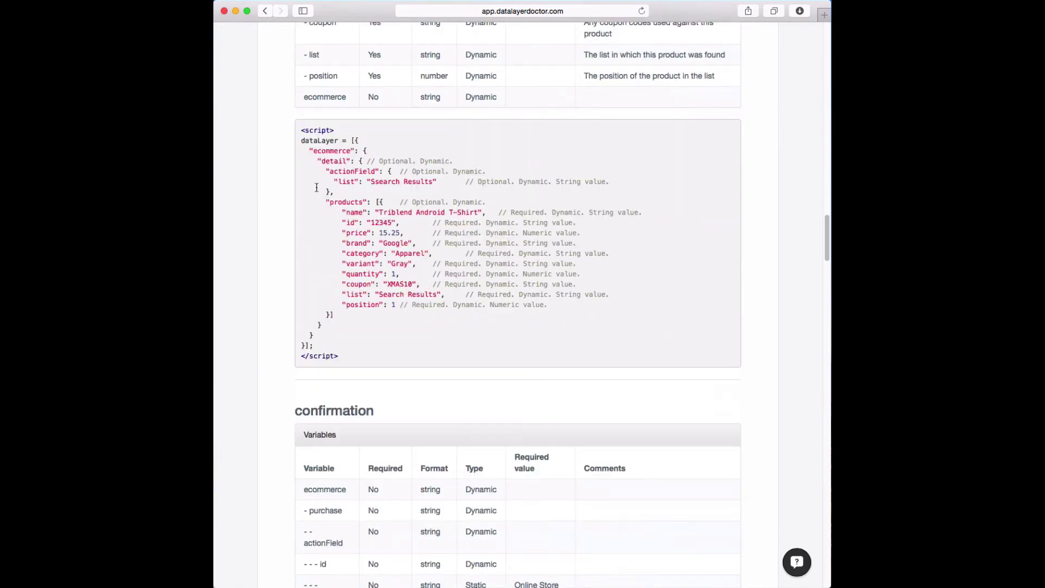
pyautogui.scroll(-20, 364, 292)
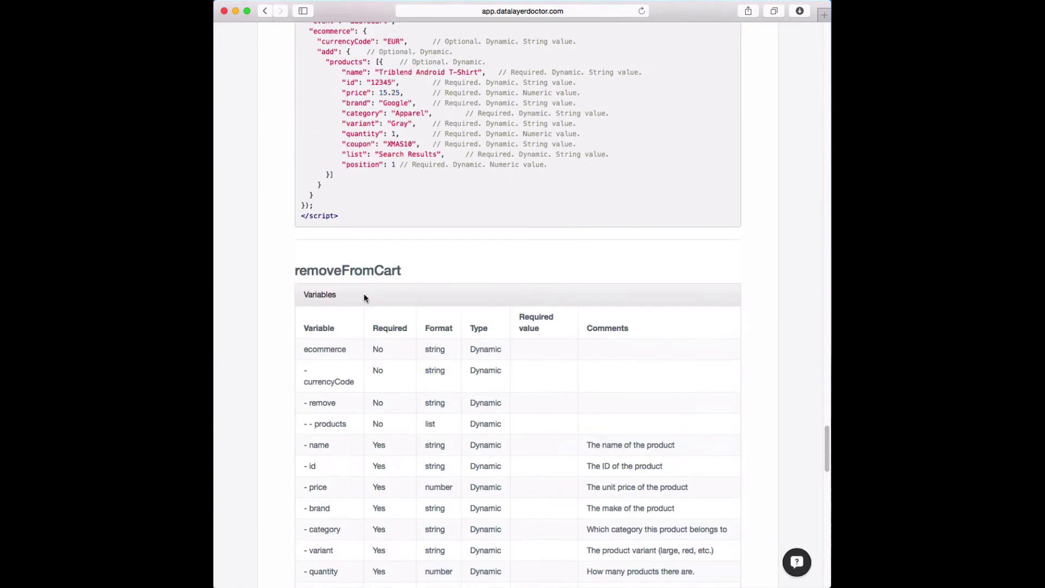
pyautogui.scroll(20, 364, 295)
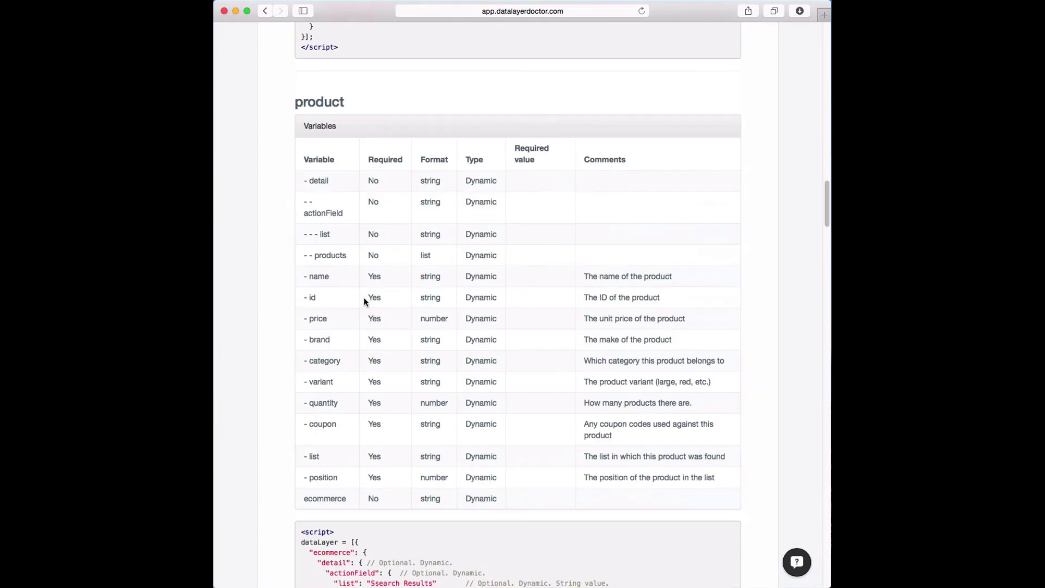
pyautogui.scroll(-8, 365, 302)
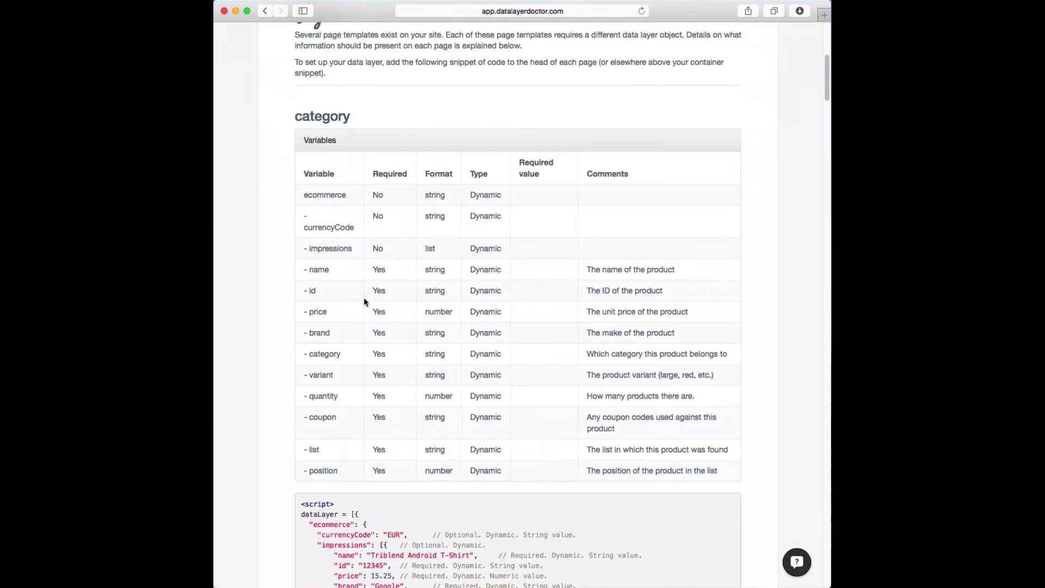
pyautogui.scroll(-1, 364, 301)
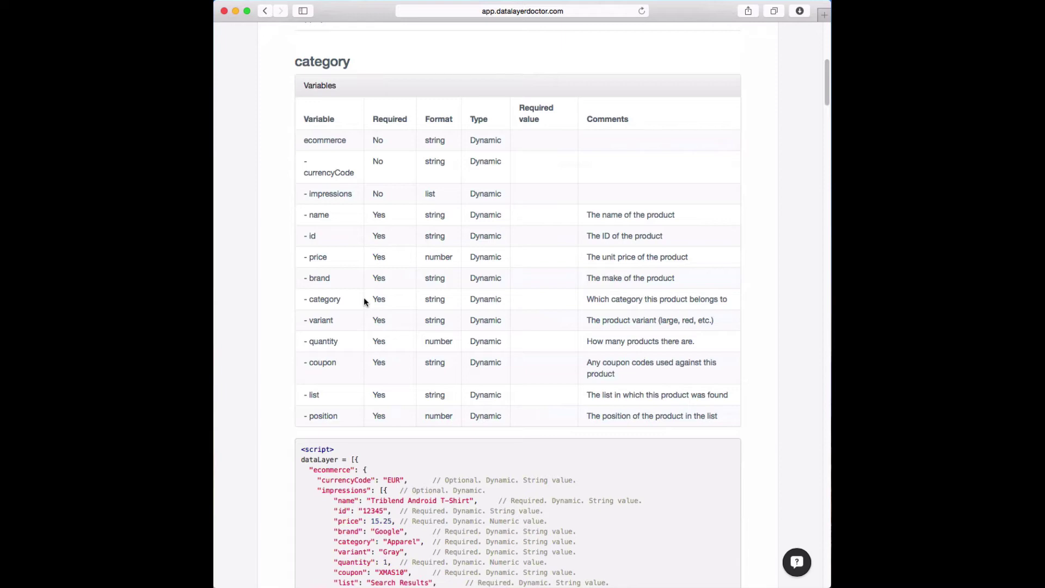
pyautogui.scroll(-4, 364, 298)
pyautogui.scroll(12, 364, 297)
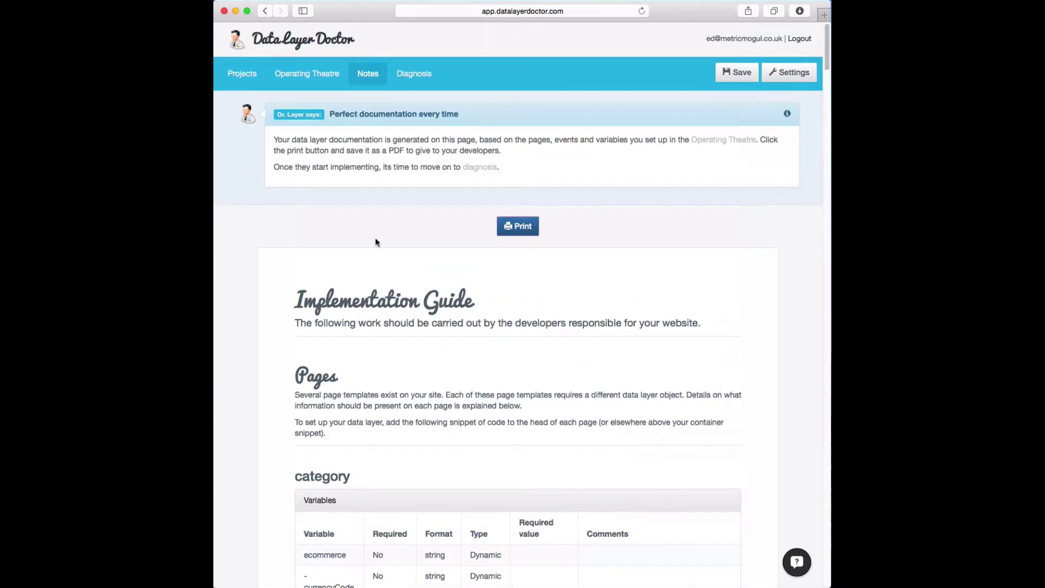
# In the page types editor, explore the ecommerce variable and select the product page type.
pyautogui.click(321, 81)
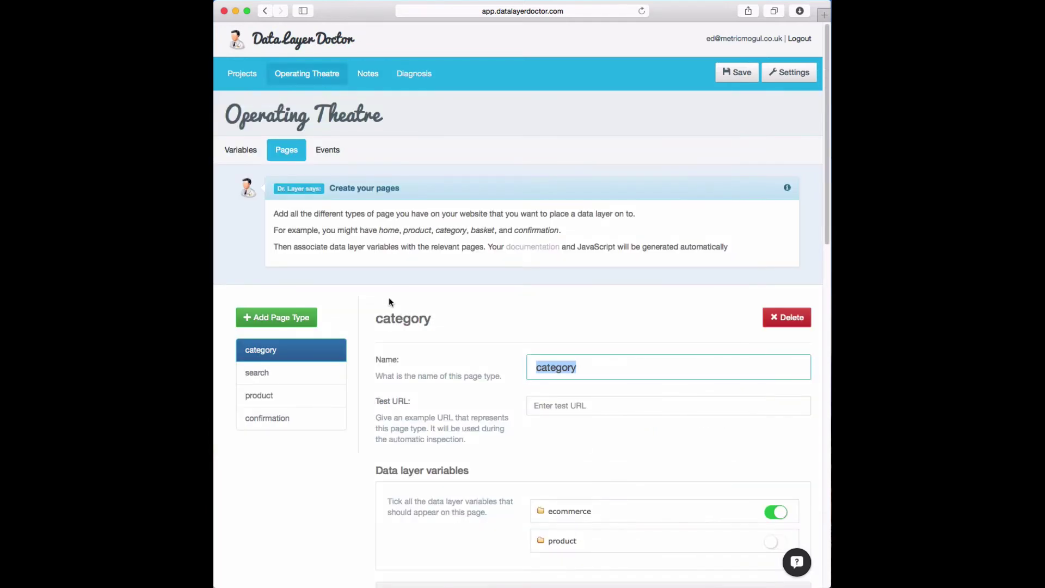
pyautogui.scroll(-1, 388, 298)
pyautogui.scroll(-5, 389, 297)
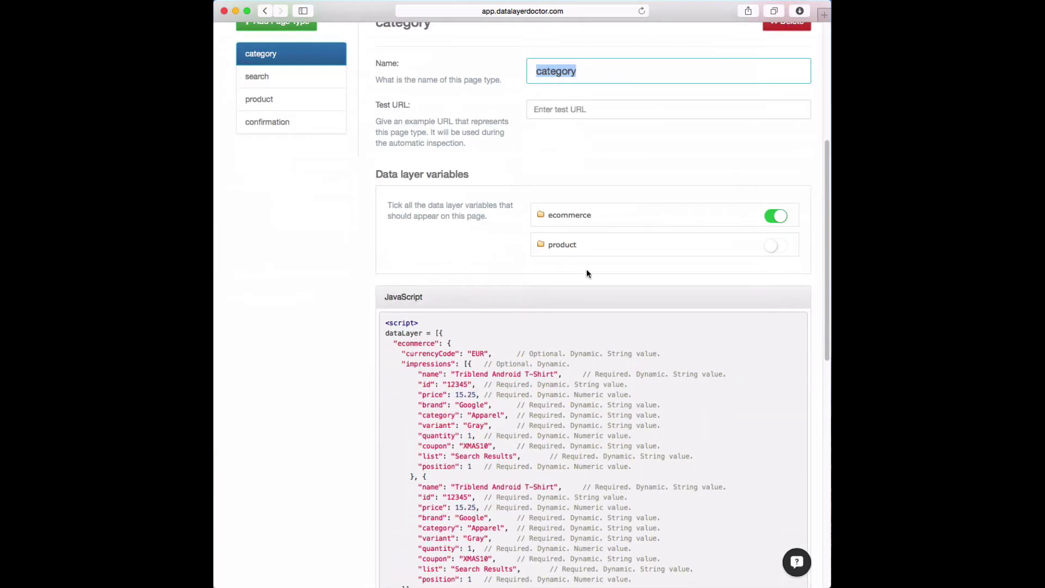
pyautogui.scroll(-3, 585, 270)
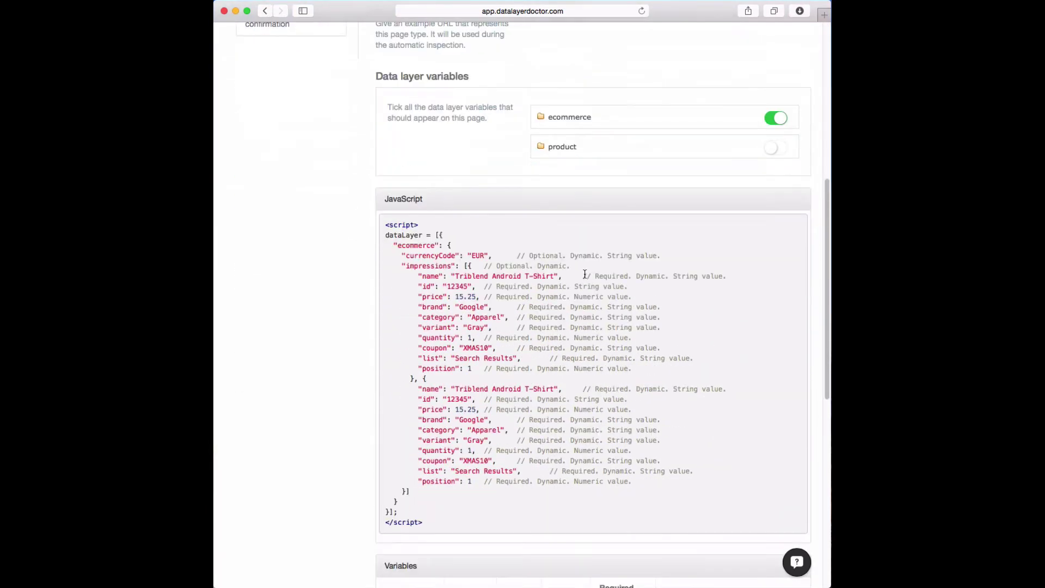
pyautogui.click(542, 119)
pyautogui.click(542, 118)
pyautogui.scroll(4, 414, 155)
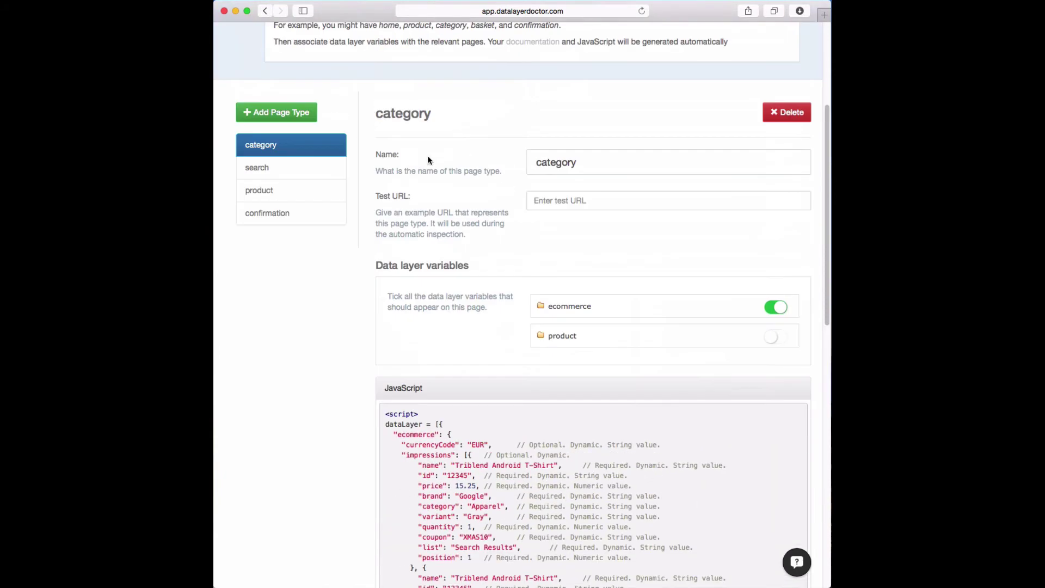
pyautogui.click(261, 187)
pyautogui.scroll(-5, 545, 168)
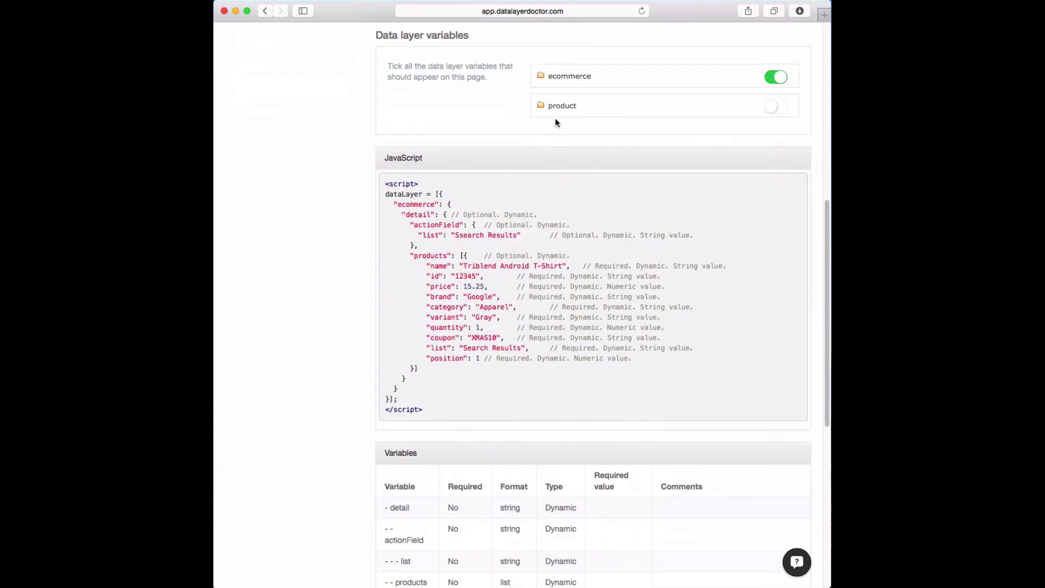
pyautogui.scroll(2, 545, 111)
pyautogui.click(285, 77)
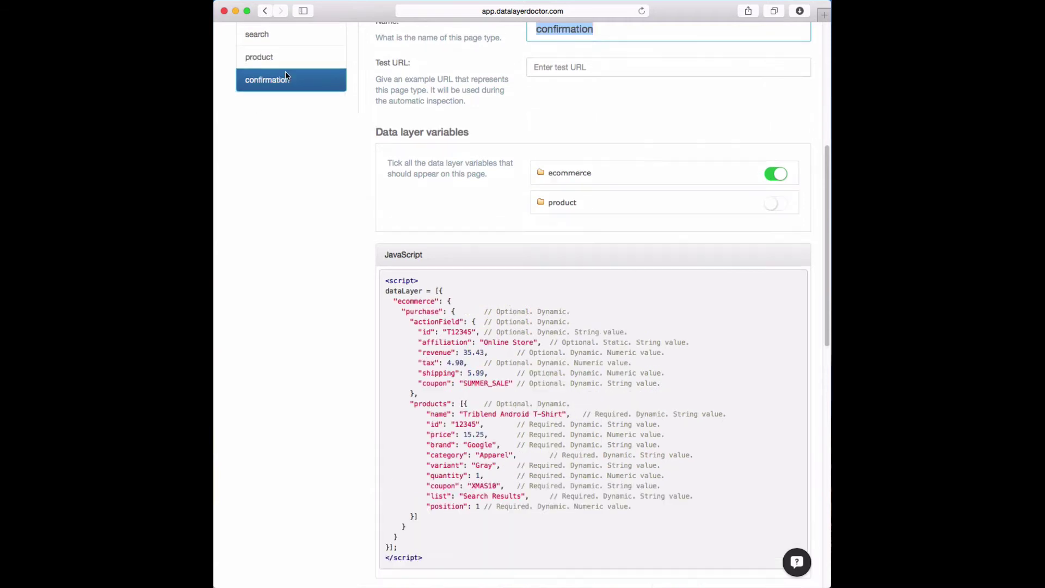
pyautogui.click(293, 59)
# Switch on currencyCode for the product page and check the "currencyCode": "EUR" code line.
pyautogui.click(542, 172)
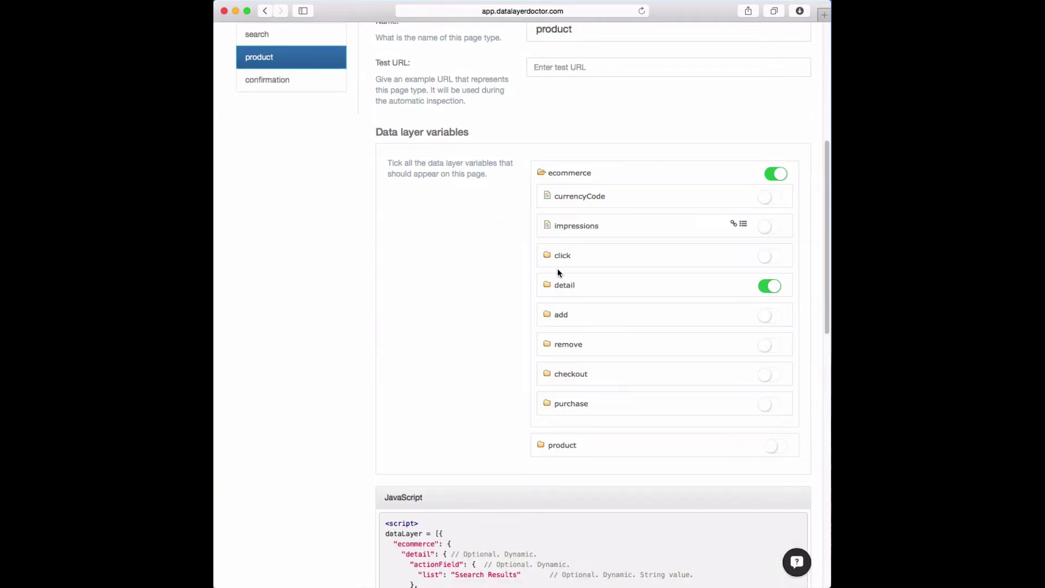
pyautogui.scroll(-2, 548, 307)
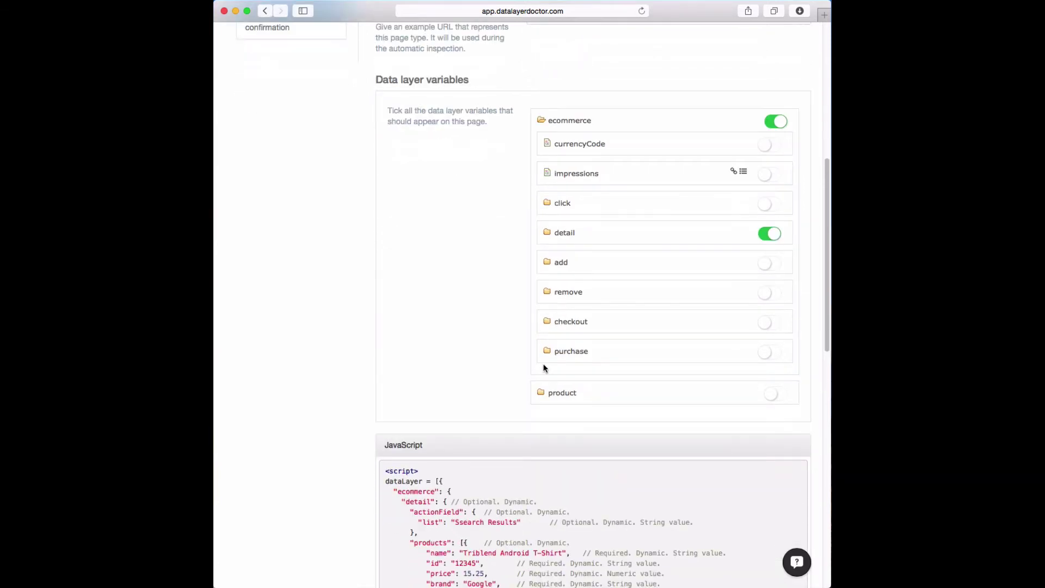
pyautogui.click(543, 393)
pyautogui.click(544, 394)
pyautogui.doubleClick(574, 143)
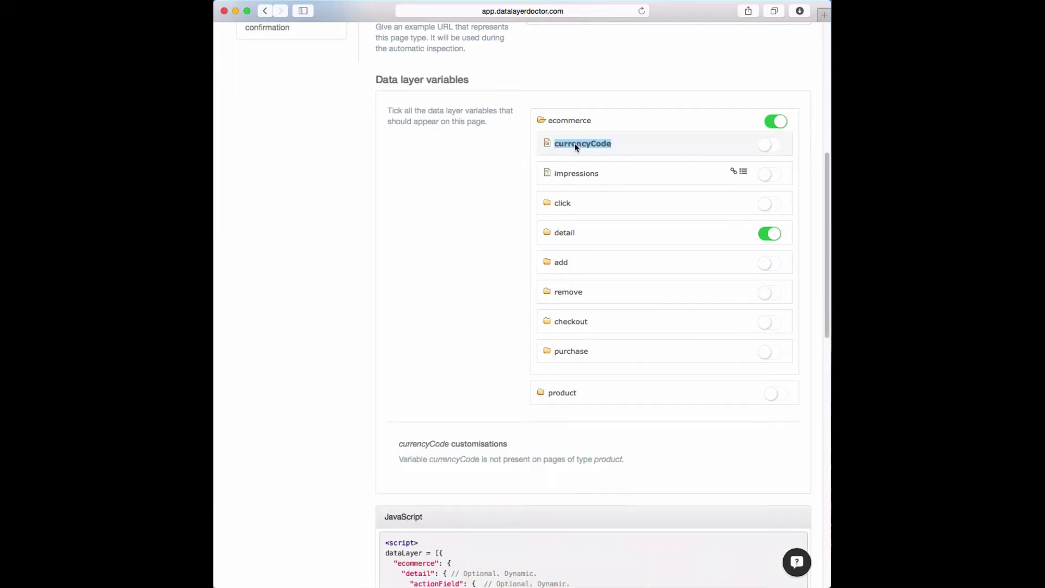
pyautogui.click(765, 148)
pyautogui.scroll(-8, 385, 233)
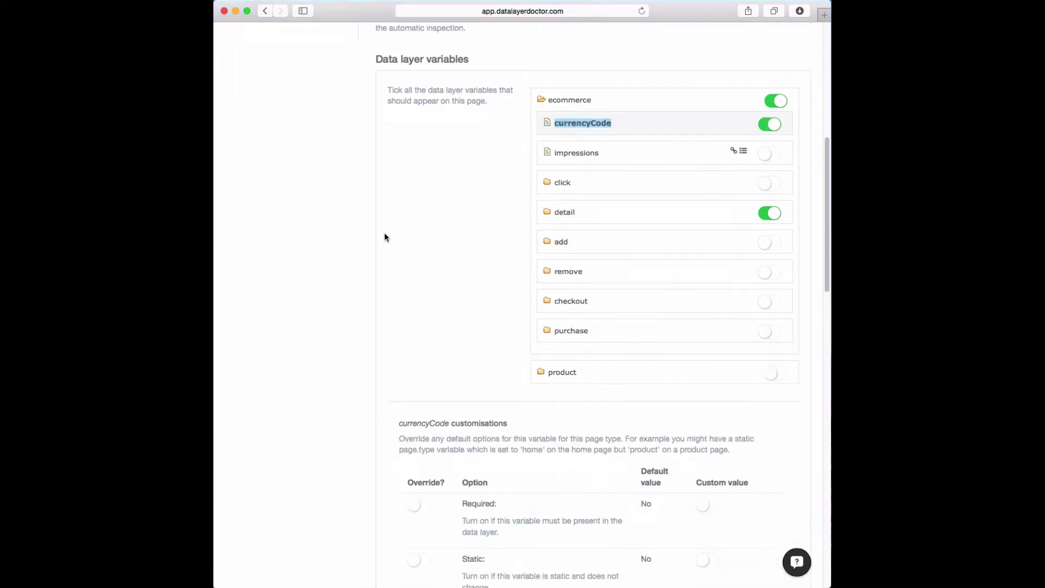
pyautogui.scroll(15, 425, 227)
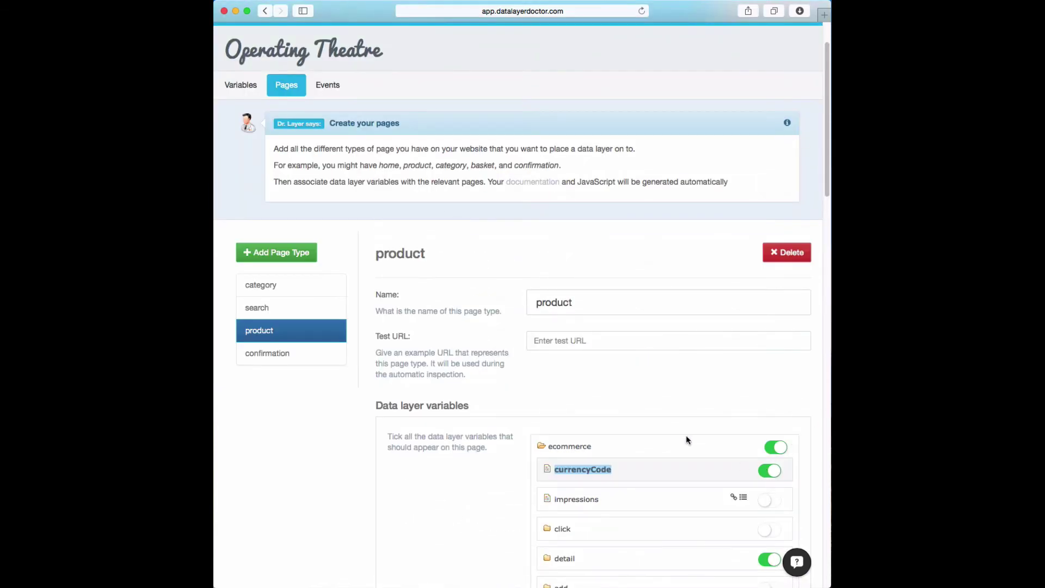
pyautogui.scroll(-16, 538, 263)
pyautogui.scroll(-10, 538, 263)
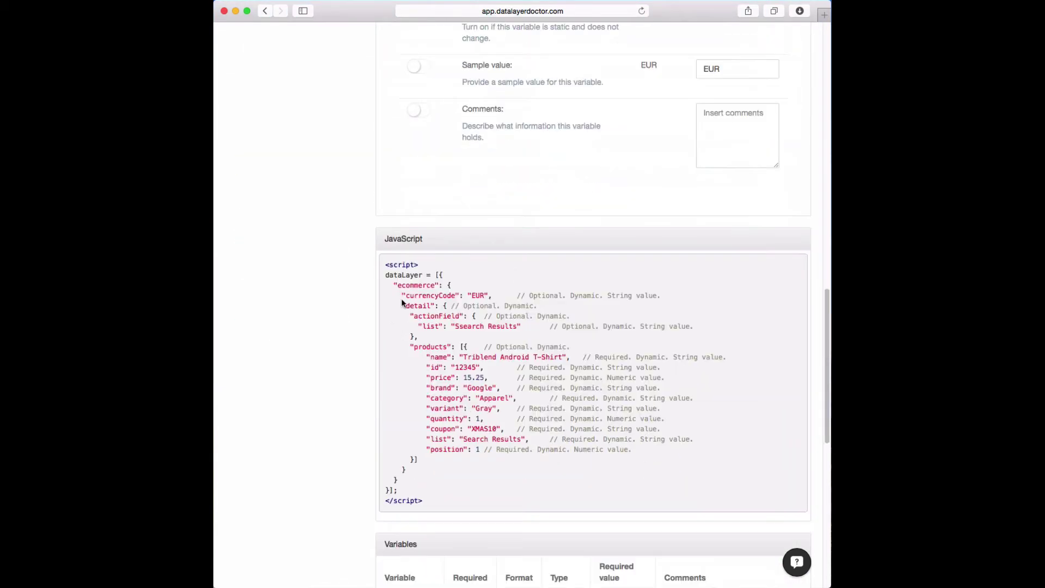
pyautogui.moveTo(401, 295); pyautogui.dragTo(492, 296)
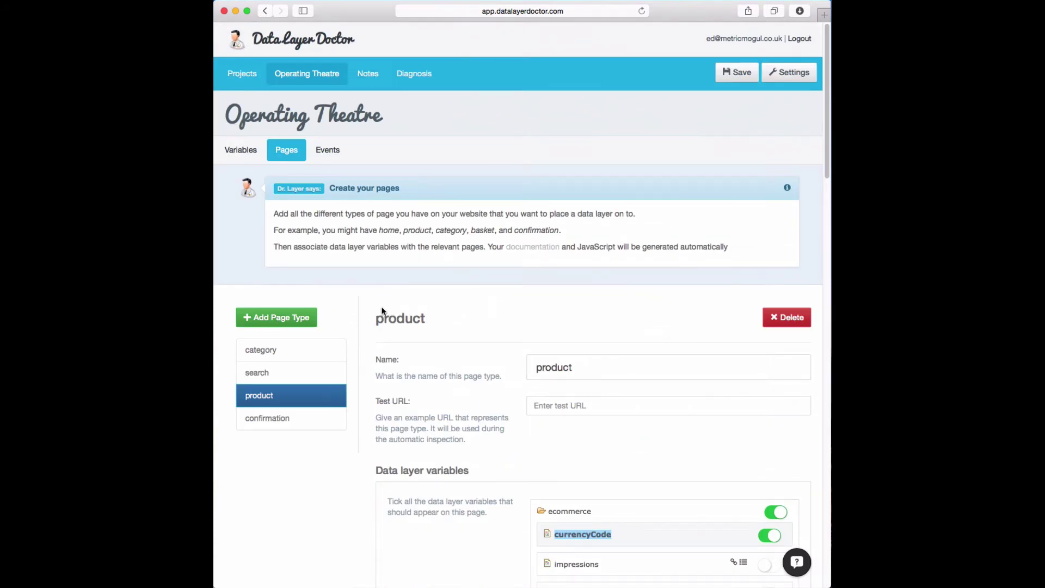
# On the Variables tab, add a new 'environment' variable with sample value 'production'.
pyautogui.click(236, 149)
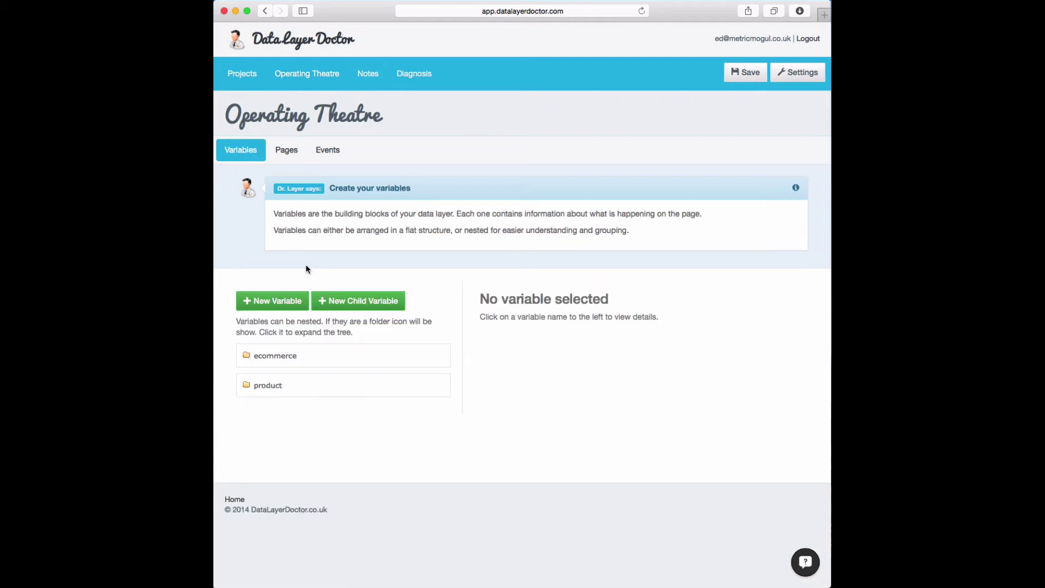
pyautogui.click(275, 303)
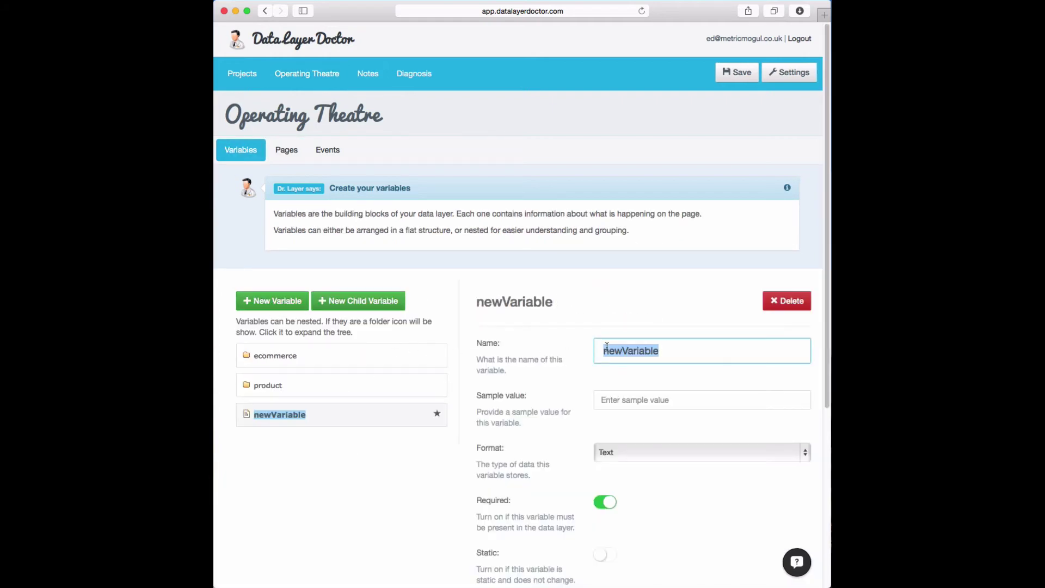
pyautogui.write('envir')
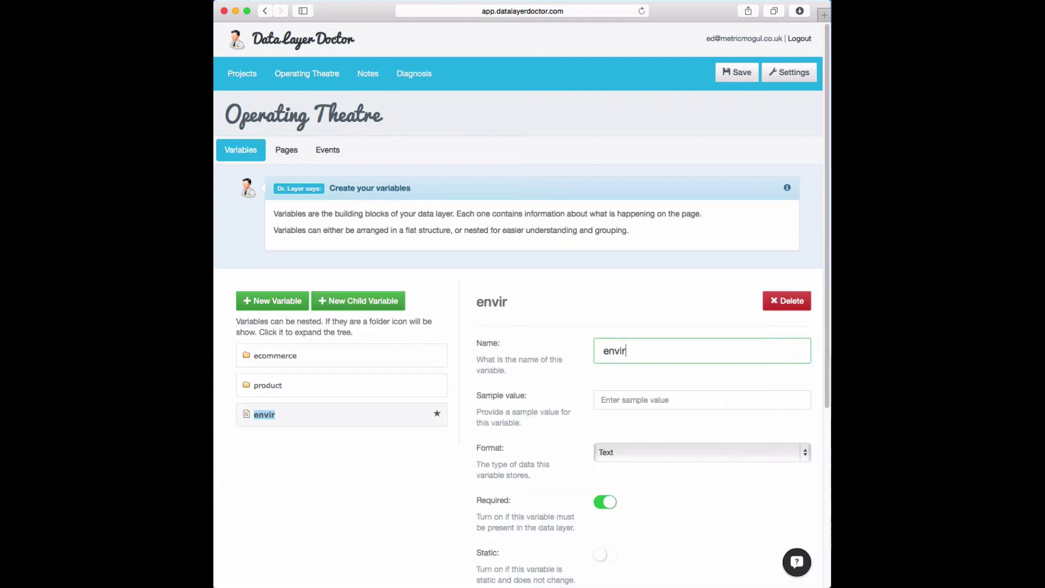
pyautogui.write('onment')
pyautogui.click(631, 400)
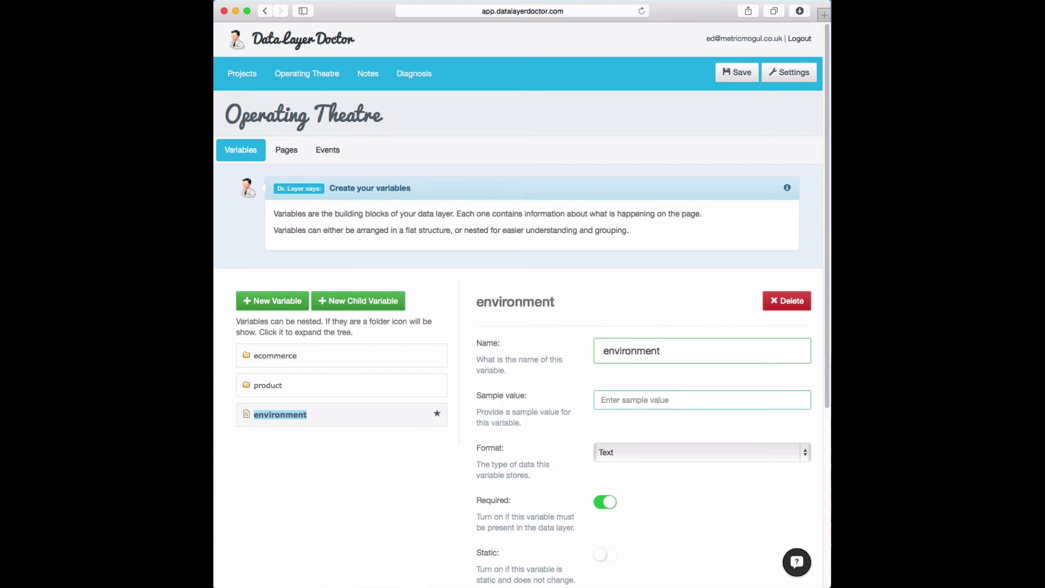
pyautogui.write('dev')
pyautogui.press('BackSpace')
pyautogui.press('BackSpace')
pyautogui.press('BackSpace')
pyautogui.write('production')
# Switch on the environment toggle for the category, search, product and confirmation page types.
pyautogui.click(284, 156)
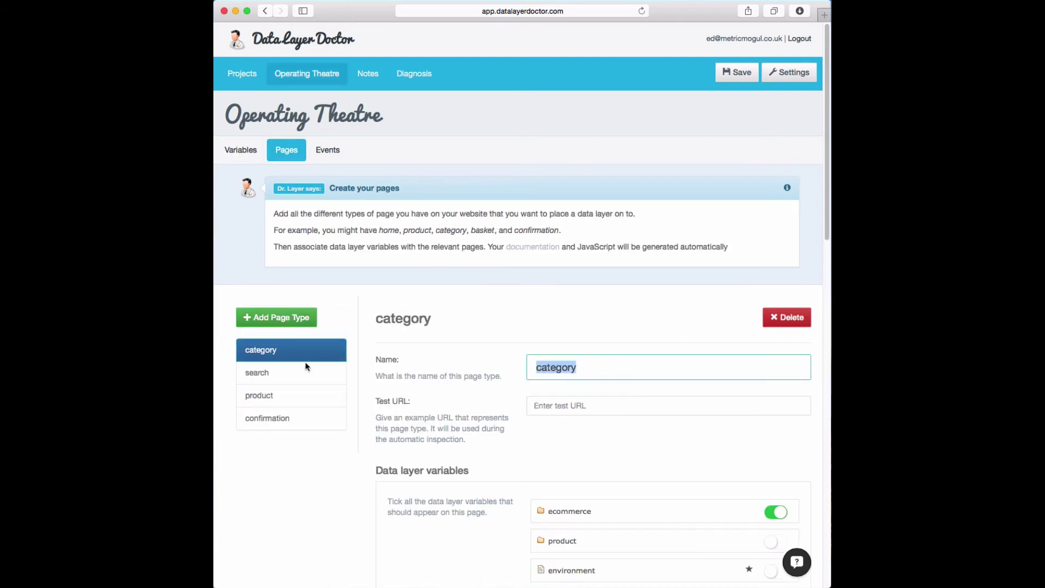
pyautogui.scroll(-5, 308, 374)
pyautogui.click(776, 439)
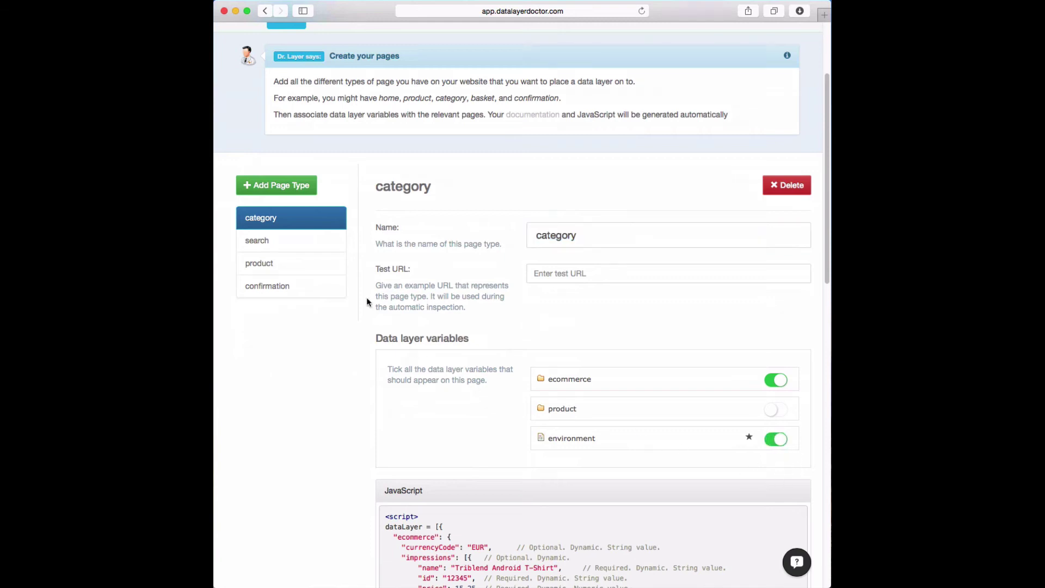
pyautogui.click(307, 248)
pyautogui.click(772, 440)
pyautogui.click(302, 264)
pyautogui.click(776, 439)
pyautogui.click(294, 293)
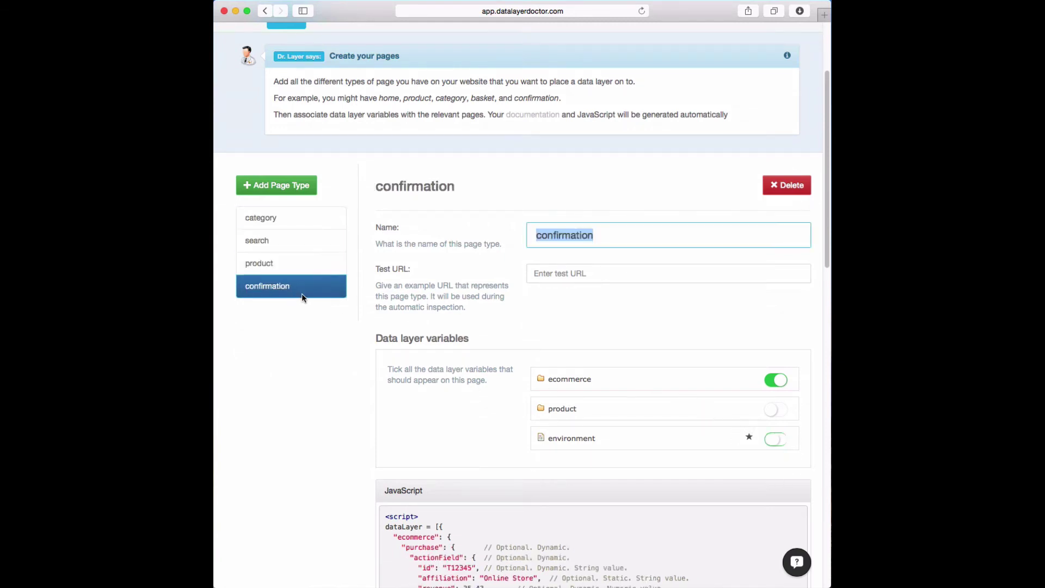
pyautogui.click(776, 439)
pyautogui.scroll(5, 613, 376)
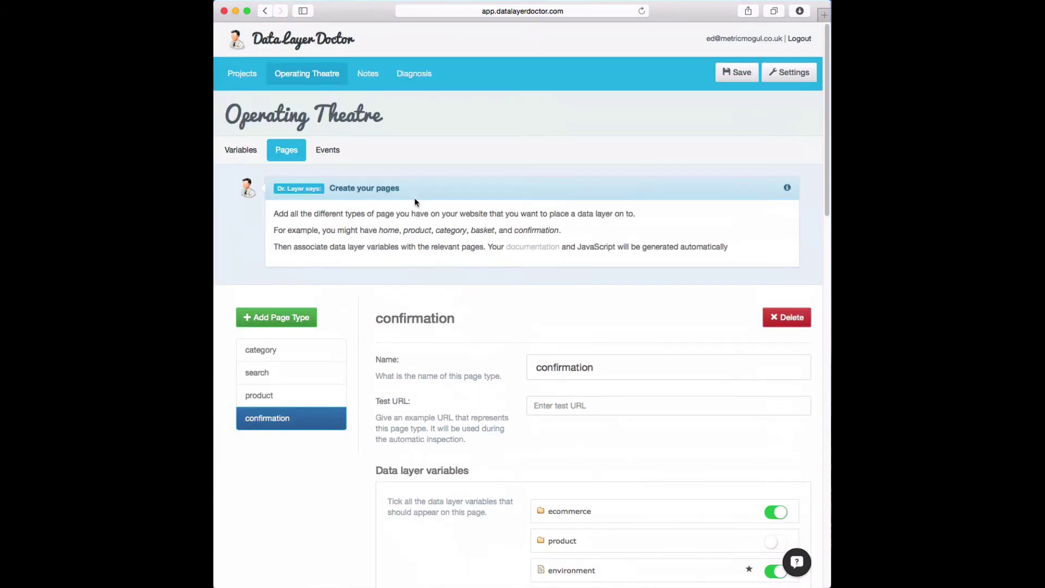
# Verify the Notes guide's code shows environment as 'production', then go to the Diagnosis page.
pyautogui.click(362, 77)
pyautogui.scroll(-15, 412, 312)
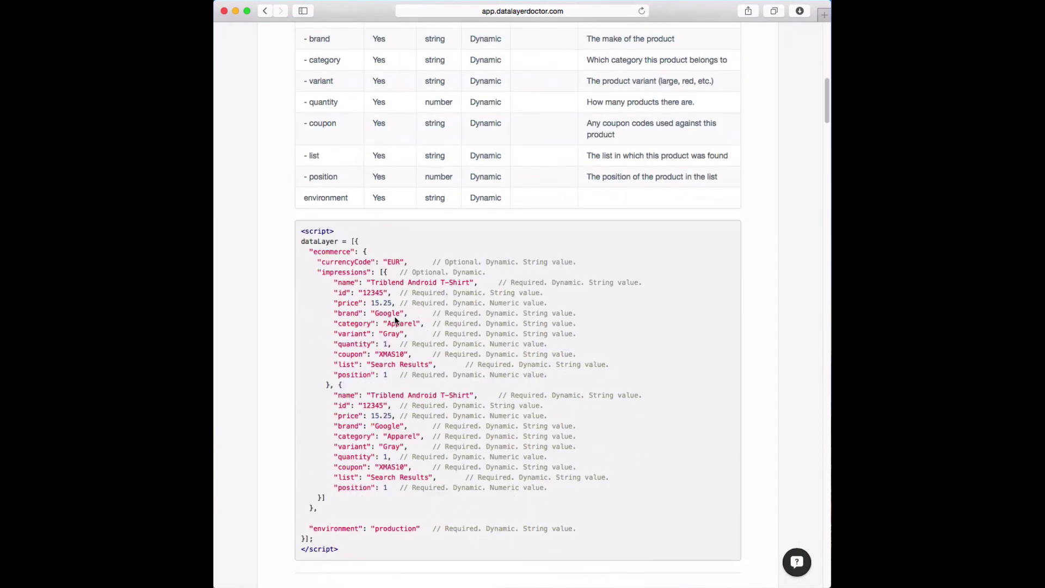
pyautogui.moveTo(309, 528); pyautogui.dragTo(421, 529)
pyautogui.scroll(-10, 357, 400)
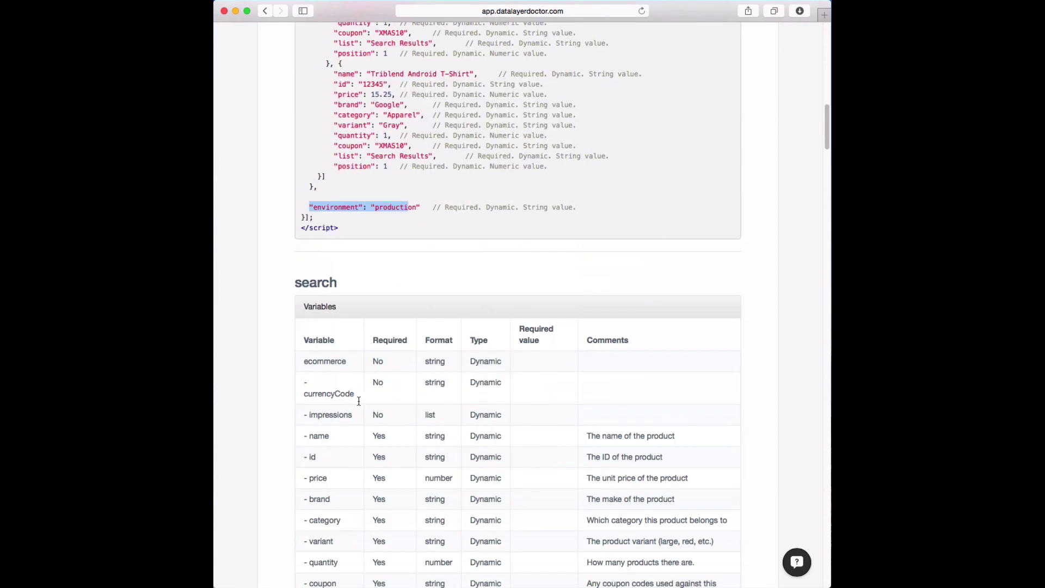
pyautogui.scroll(-4, 359, 400)
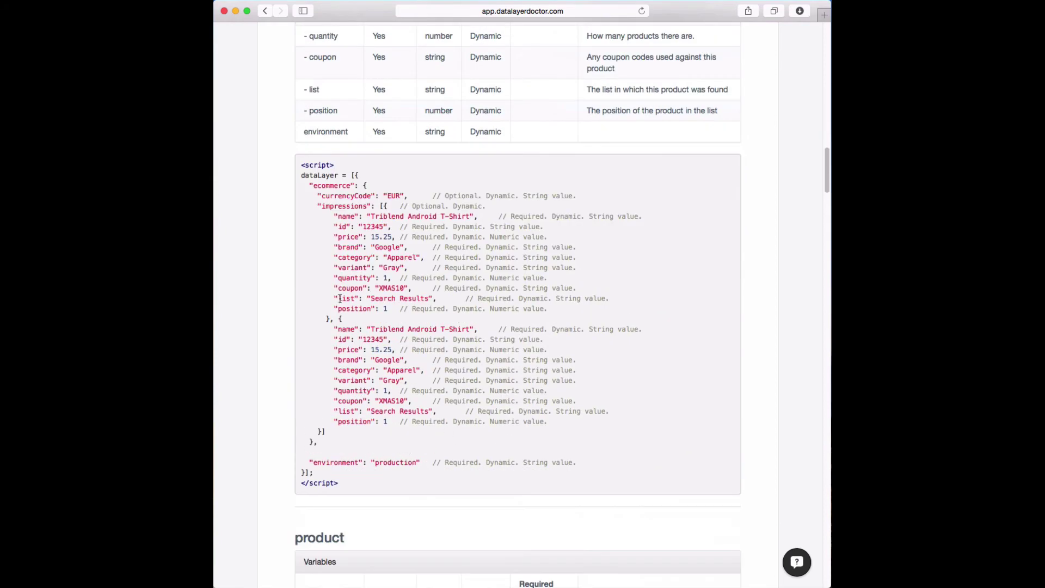
pyautogui.scroll(15, 430, 424)
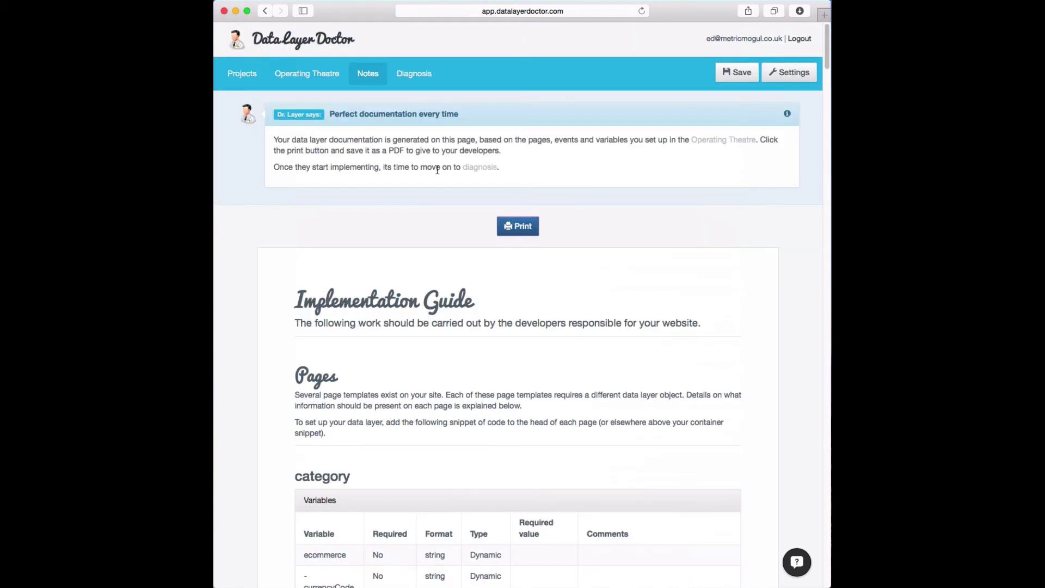
pyautogui.click(411, 73)
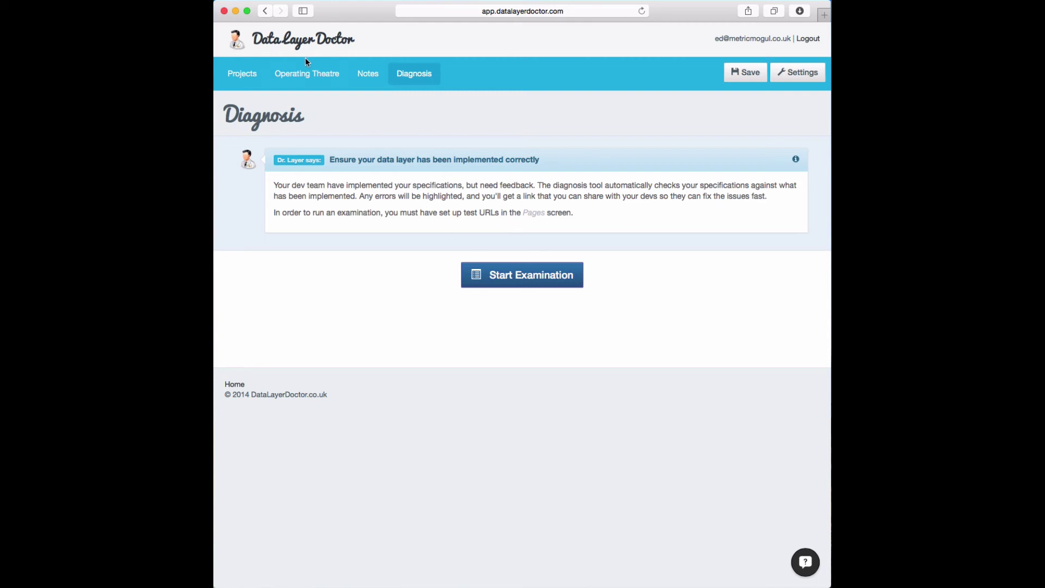
pyautogui.click(314, 82)
pyautogui.scroll(-2, 438, 361)
pyautogui.click(271, 341)
pyautogui.click(560, 351)
pyautogui.write('h')
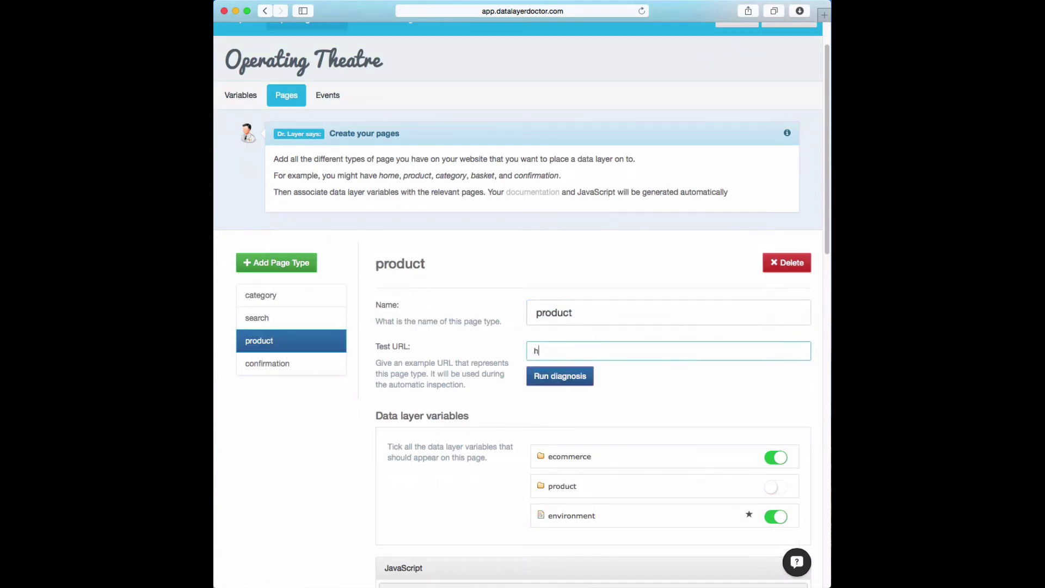
pyautogui.write('ttp://www.metricmogul.co.uk')
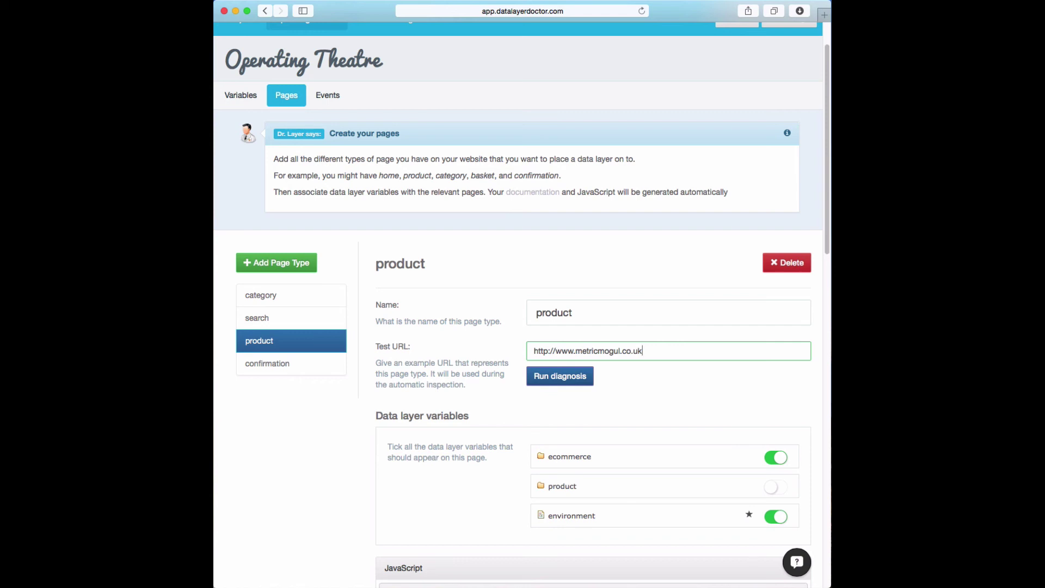
pyautogui.click(546, 376)
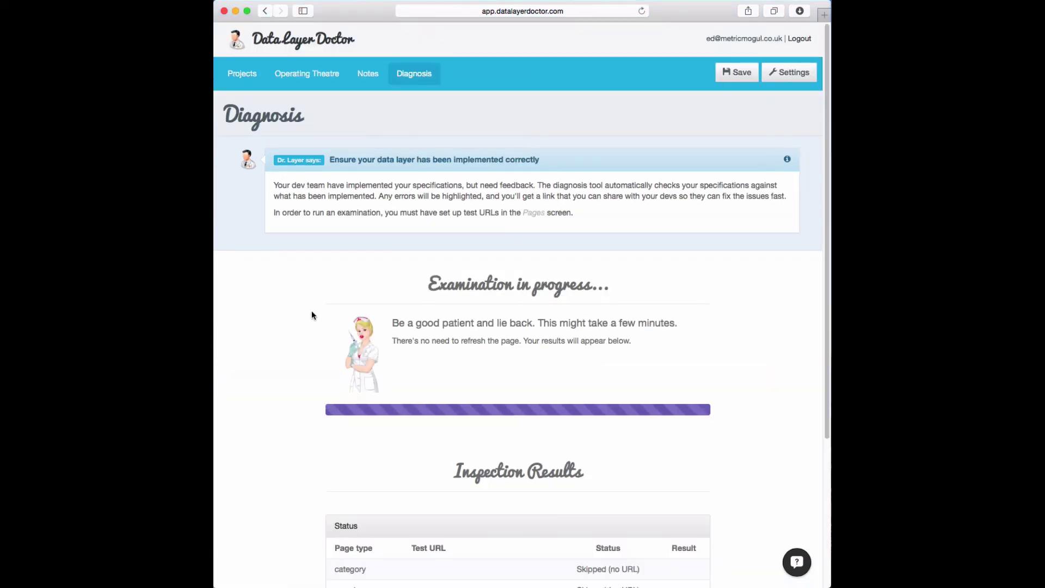
# Scroll down to the finished product results: 0 passes, 1 warning, 1 error.
pyautogui.scroll(-5, 306, 324)
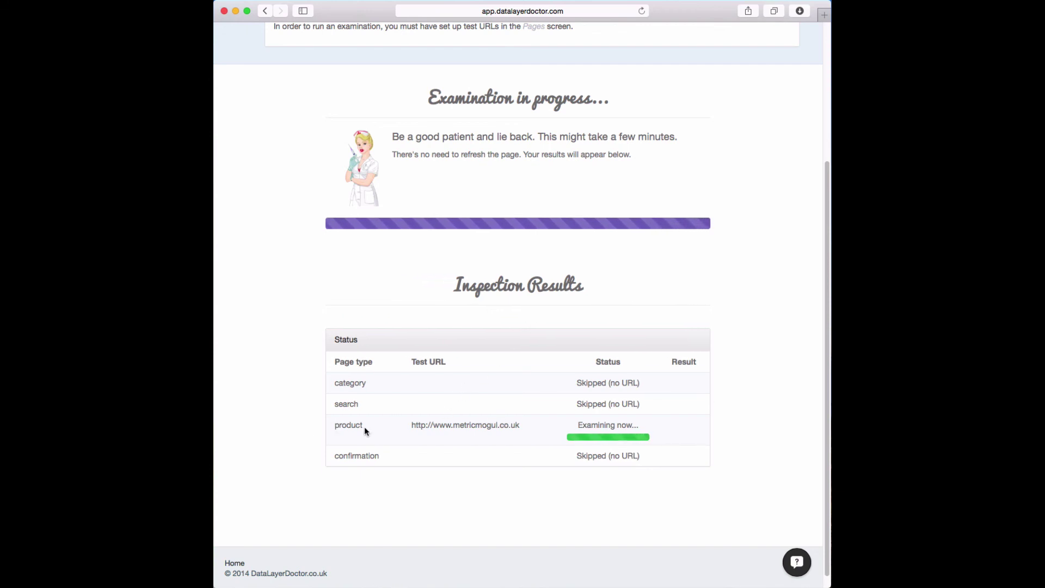
pyautogui.scroll(-10, 305, 397)
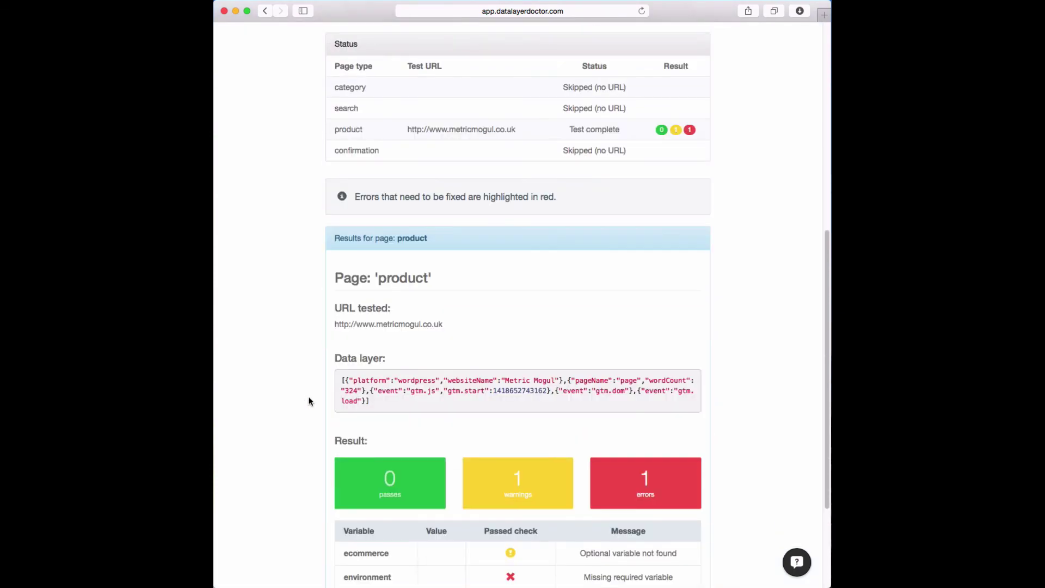
pyautogui.moveTo(341, 379); pyautogui.dragTo(386, 401)
pyautogui.scroll(-1, 305, 382)
pyautogui.scroll(-5, 305, 382)
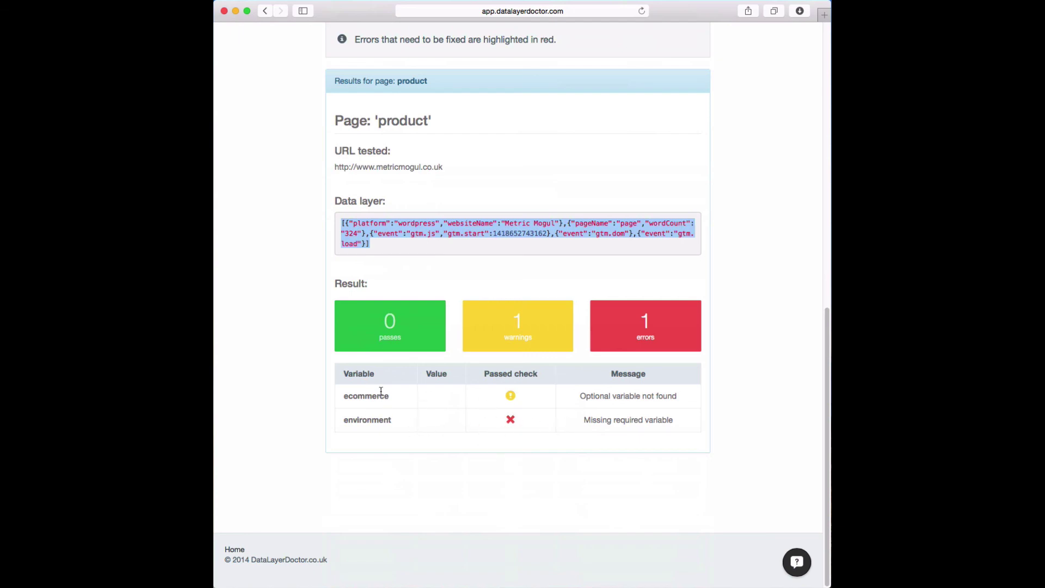
pyautogui.scroll(9, 287, 387)
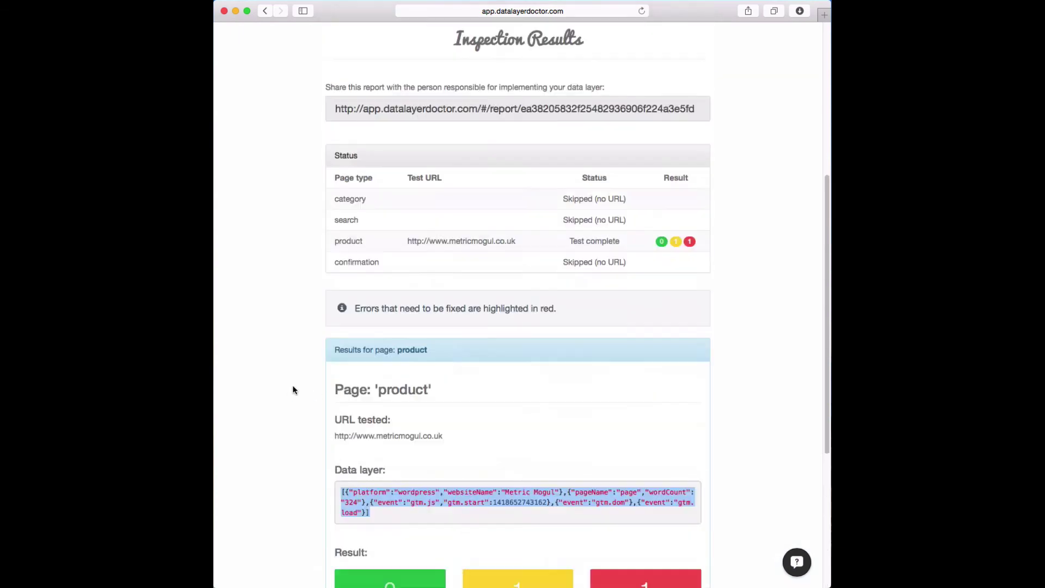
pyautogui.scroll(7, 293, 390)
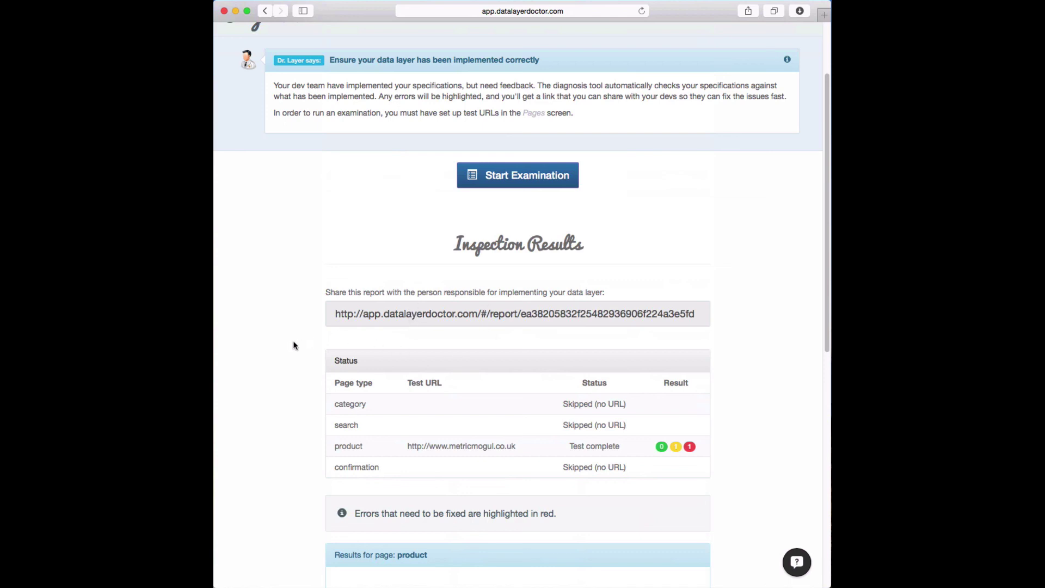
pyautogui.scroll(3, 293, 346)
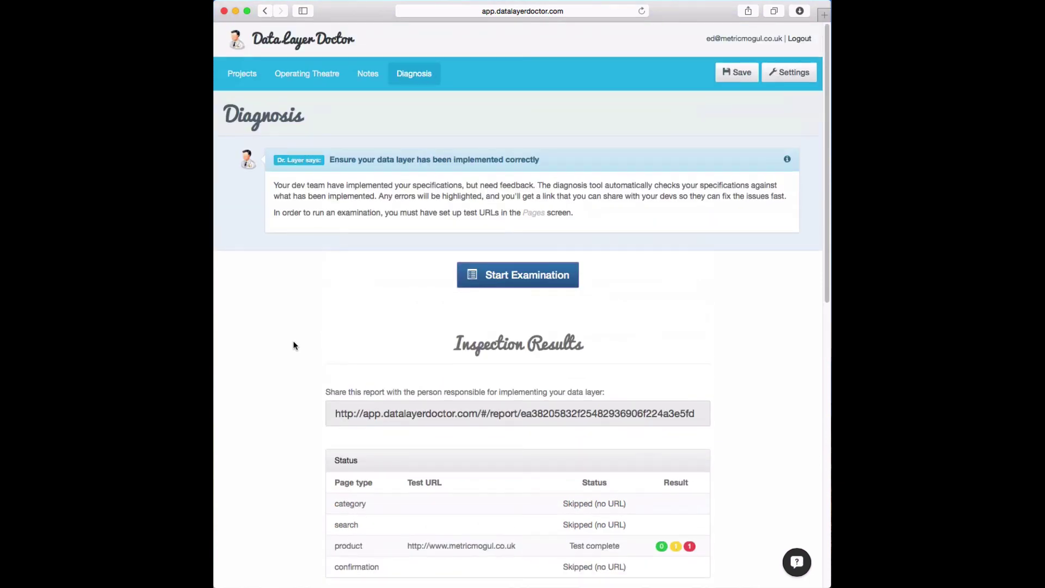